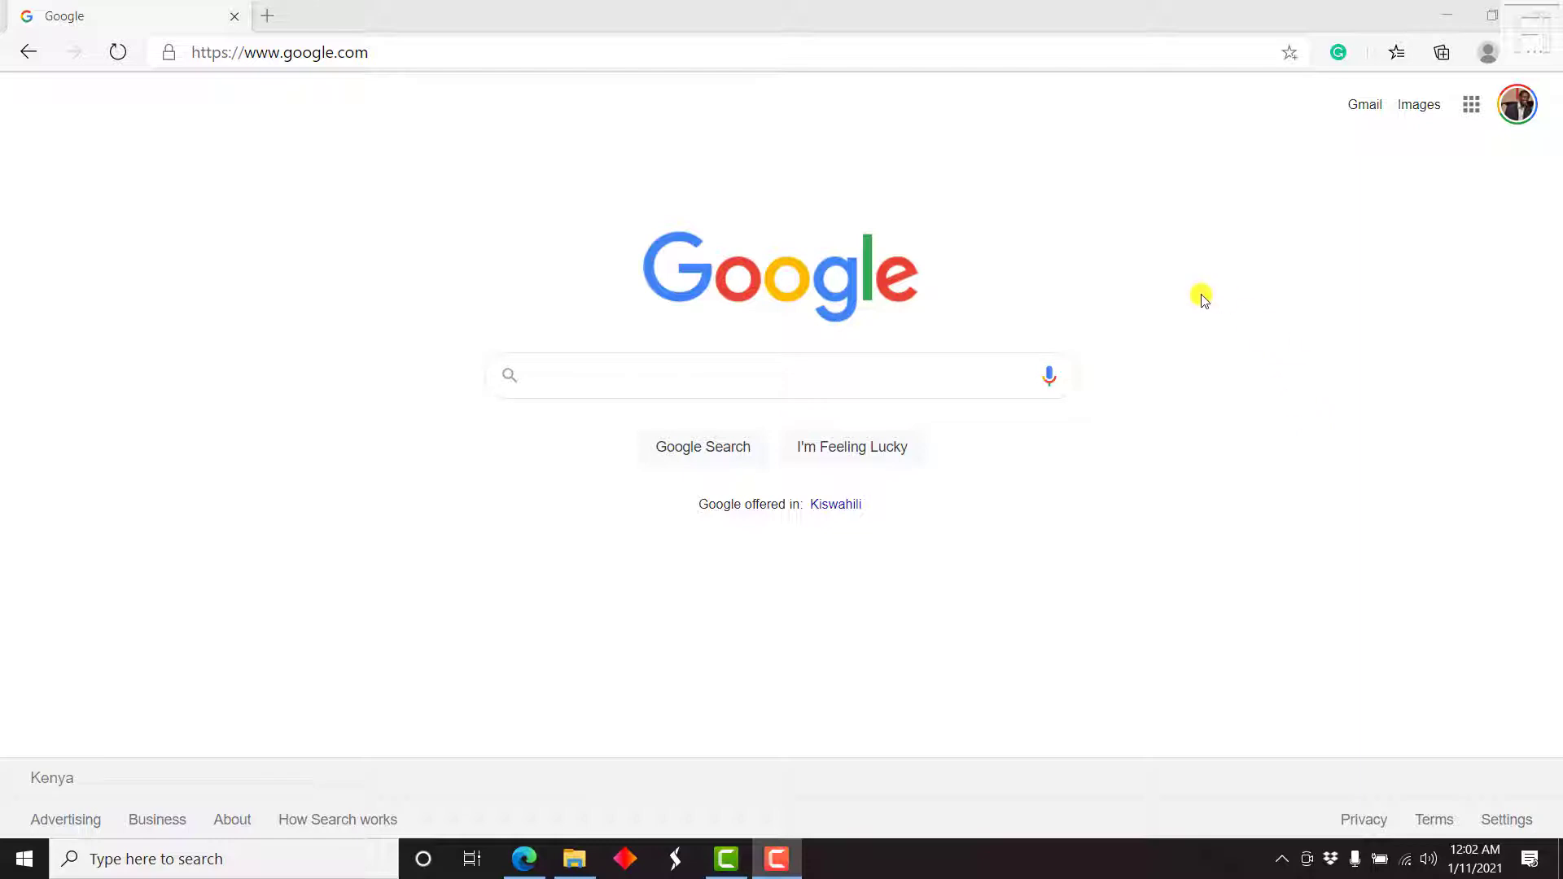
Search Google for 7zip and download the 64-bit Windows installer from 7-zip.org.
left_click(623, 374)
type("7zip")
key("Return")
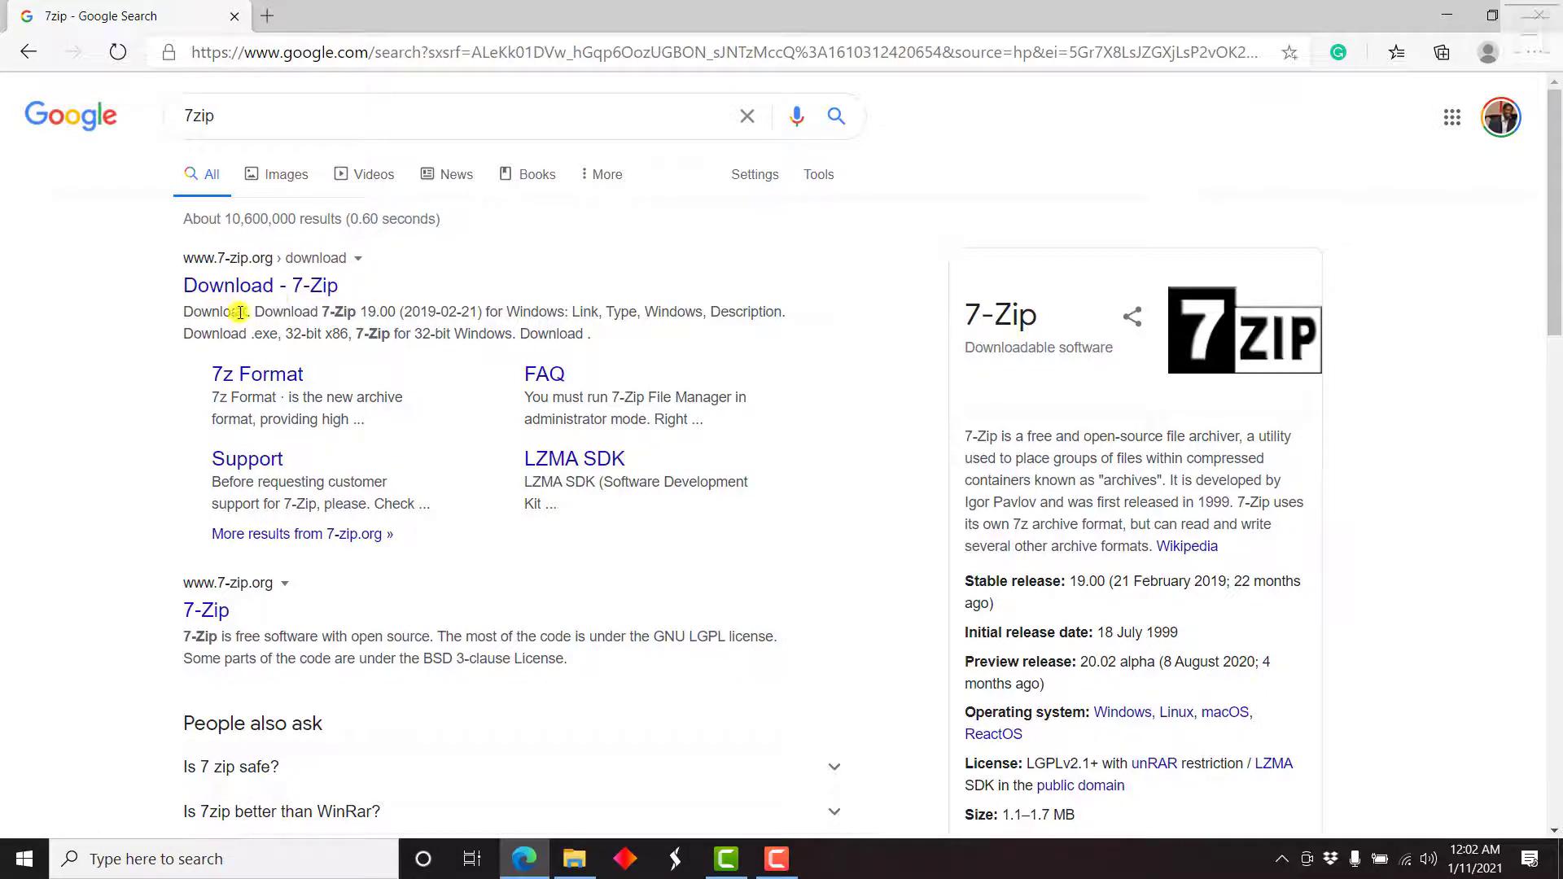
left_click(264, 290)
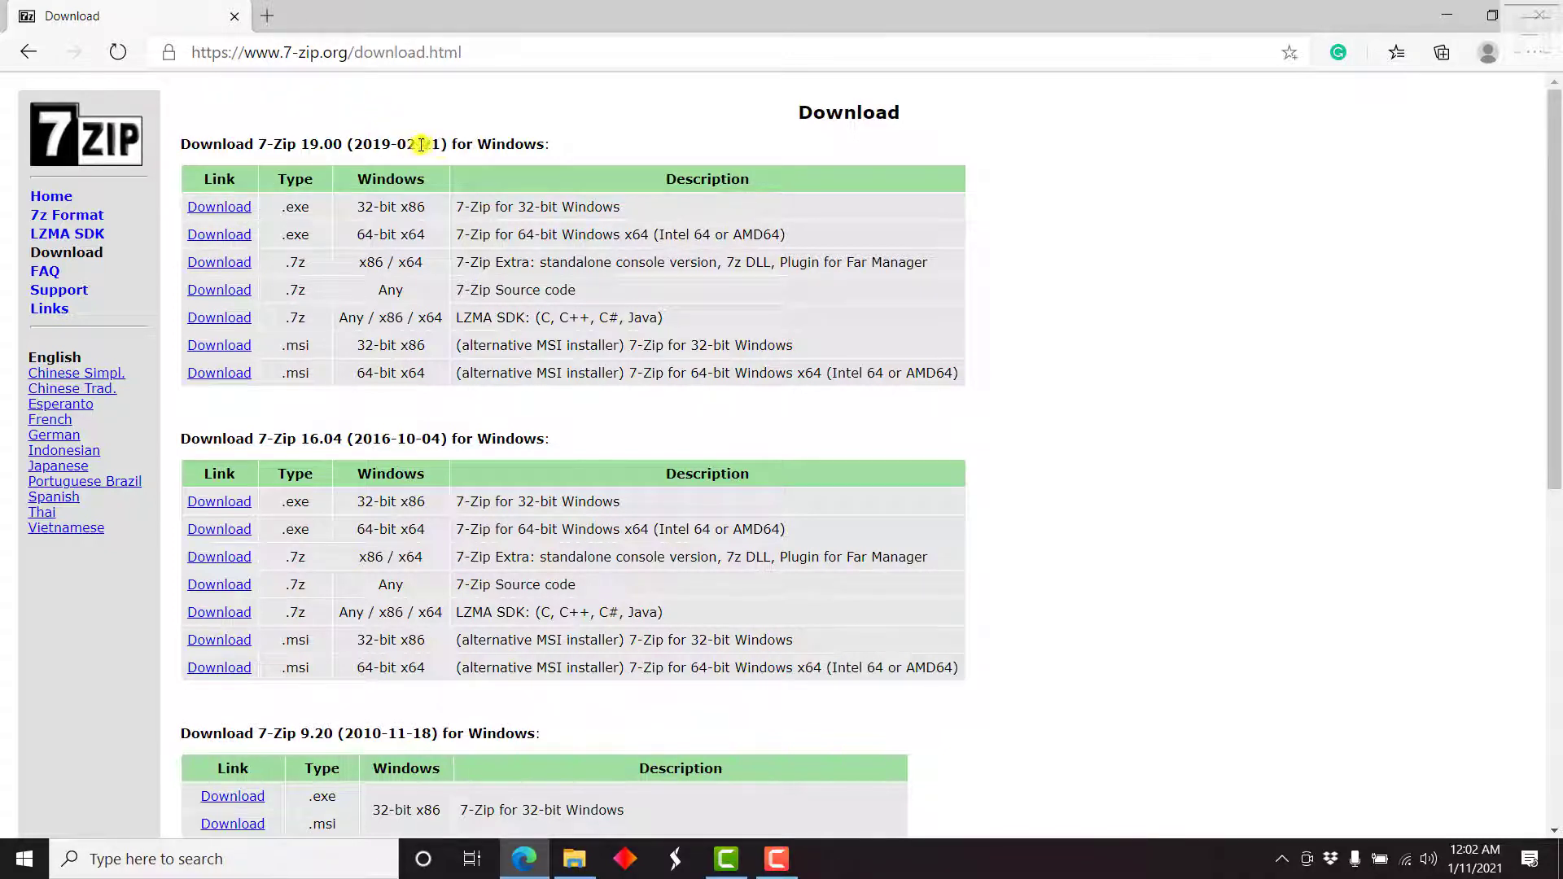
left_click(217, 237)
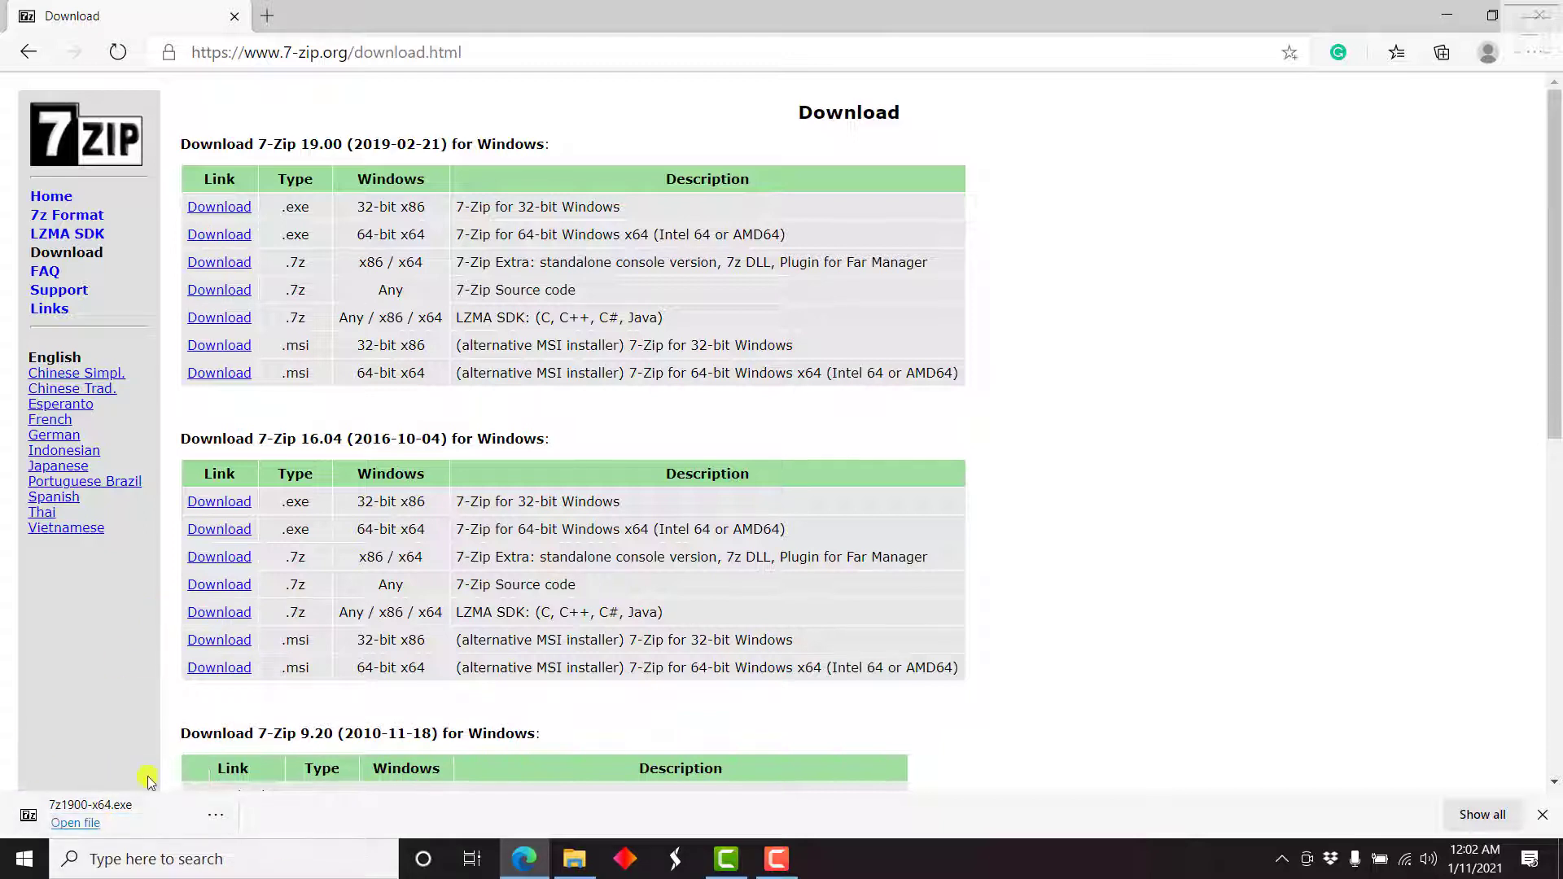
Run the downloaded installer and install 7-Zip 19.00 (x64) to the default folder.
left_click(132, 815)
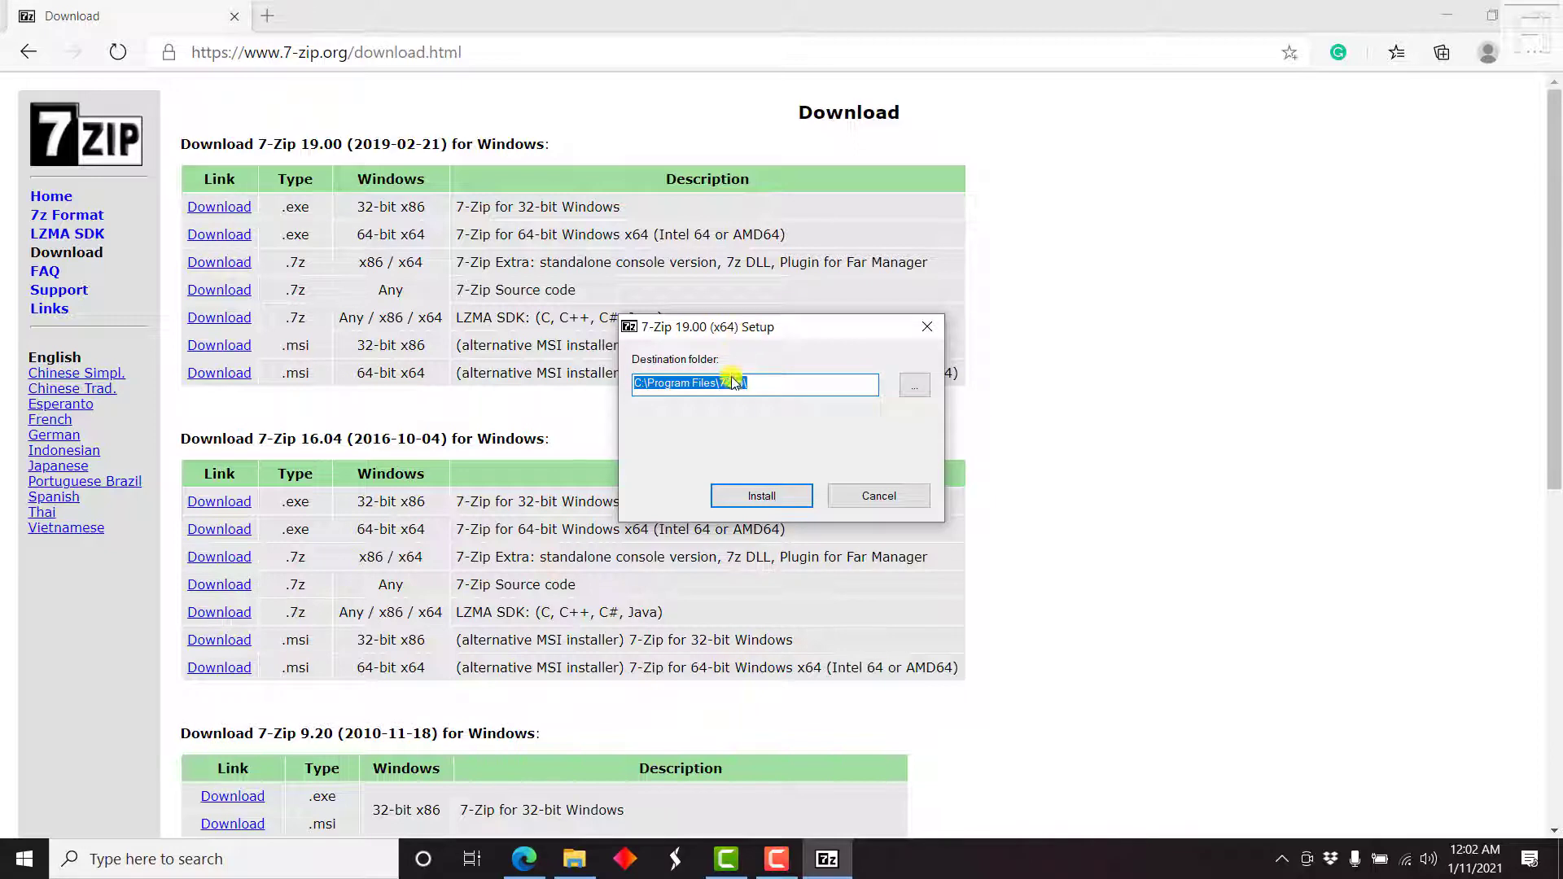
left_click(772, 496)
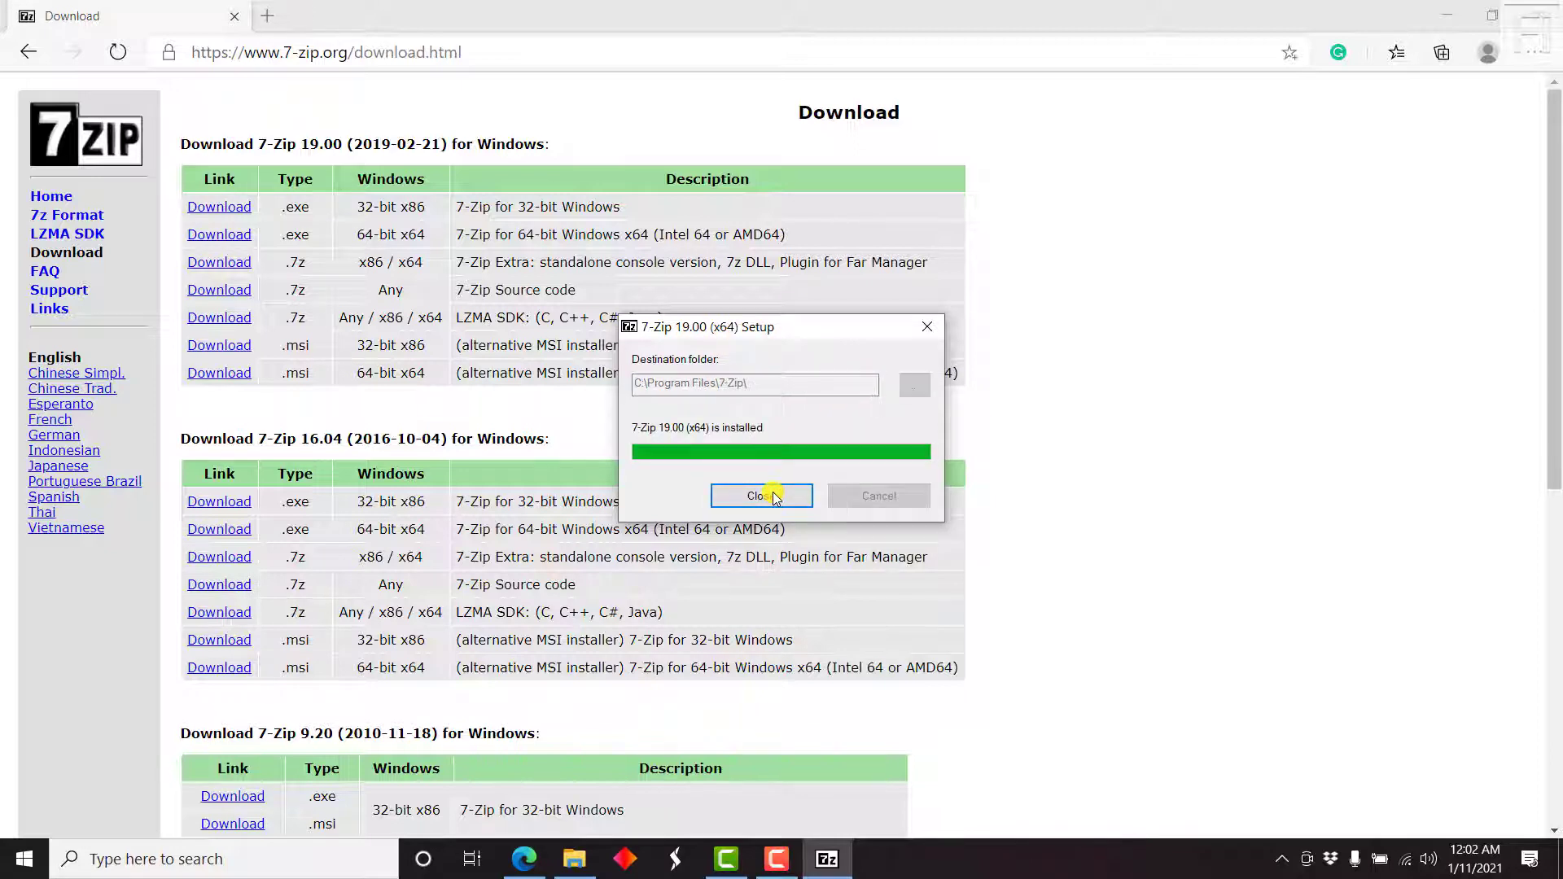
left_click(772, 496)
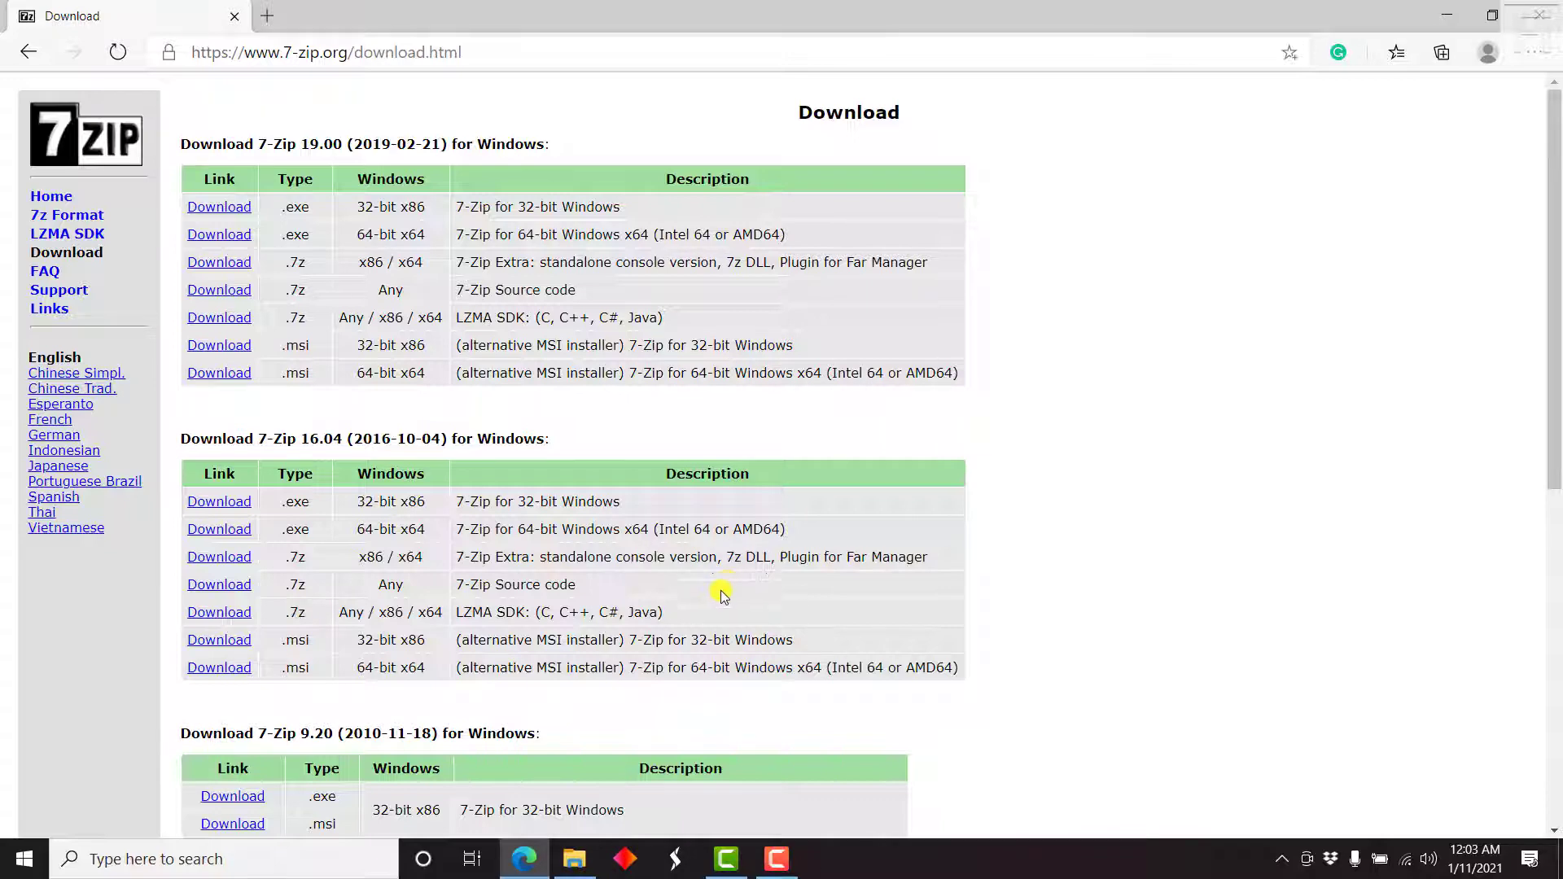
Select both photos in Password Protect Me and choose 7-Zip > Add to archive.
left_click(573, 858)
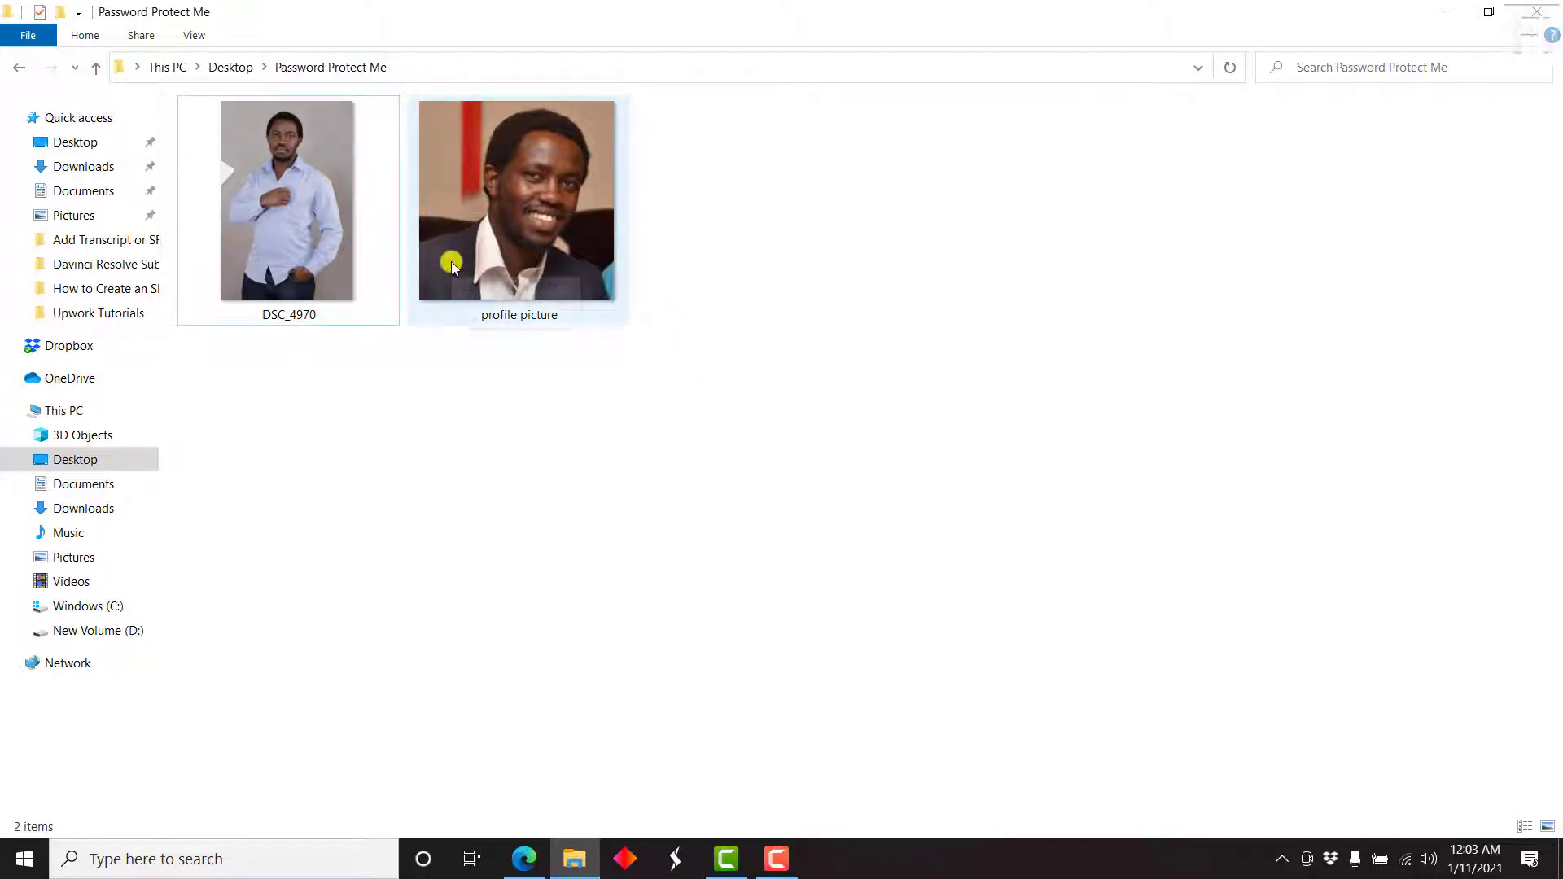
left_click(322, 199)
left_click(490, 196)
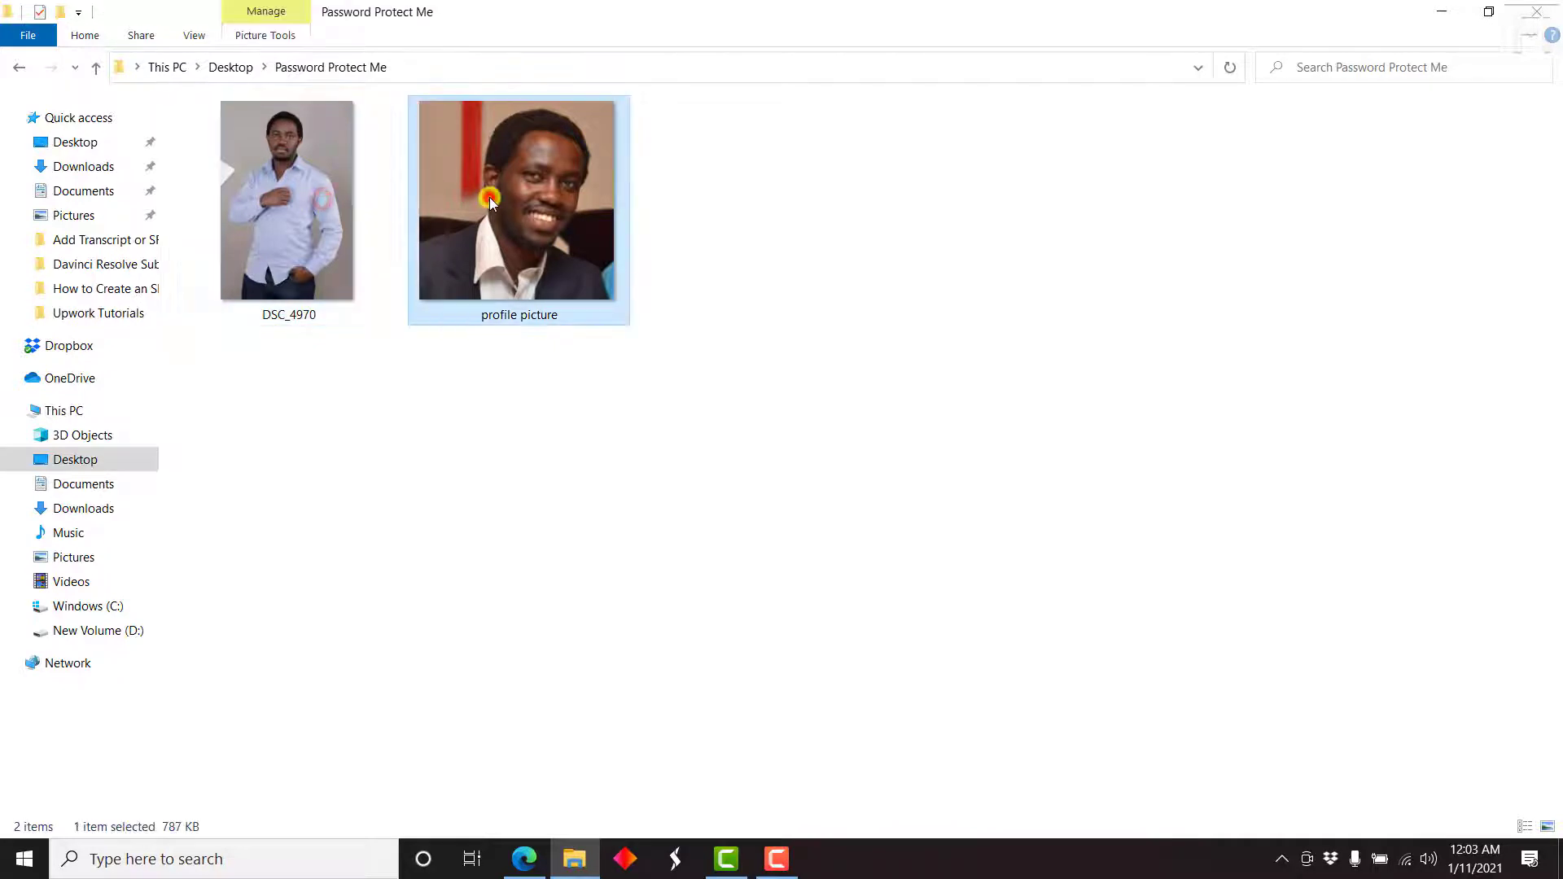
left_click(605, 386)
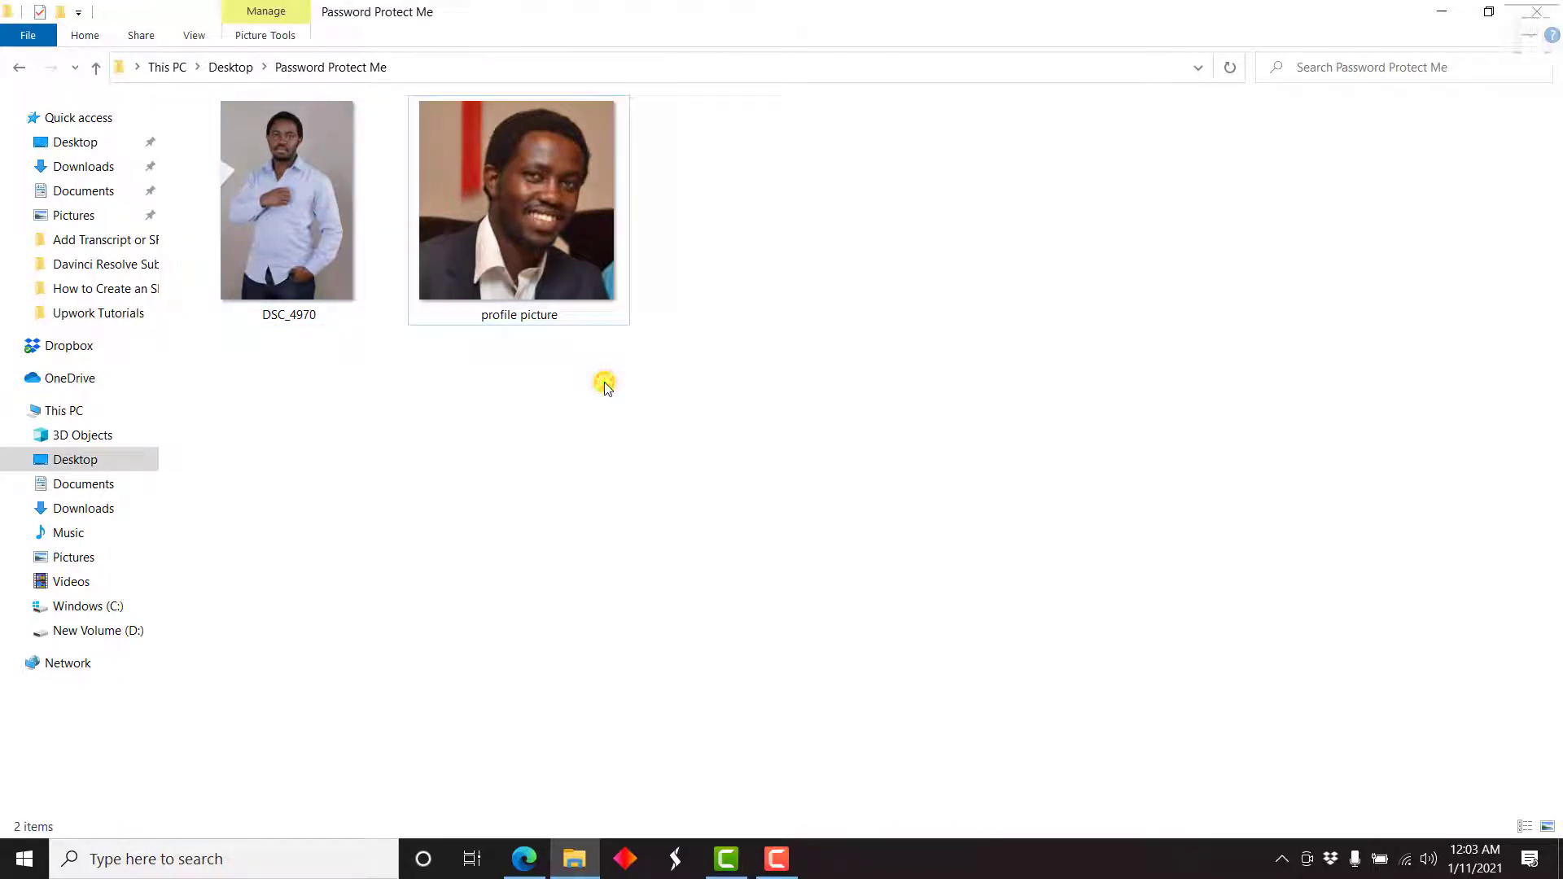
left_click_drag(605, 386, 351, 254)
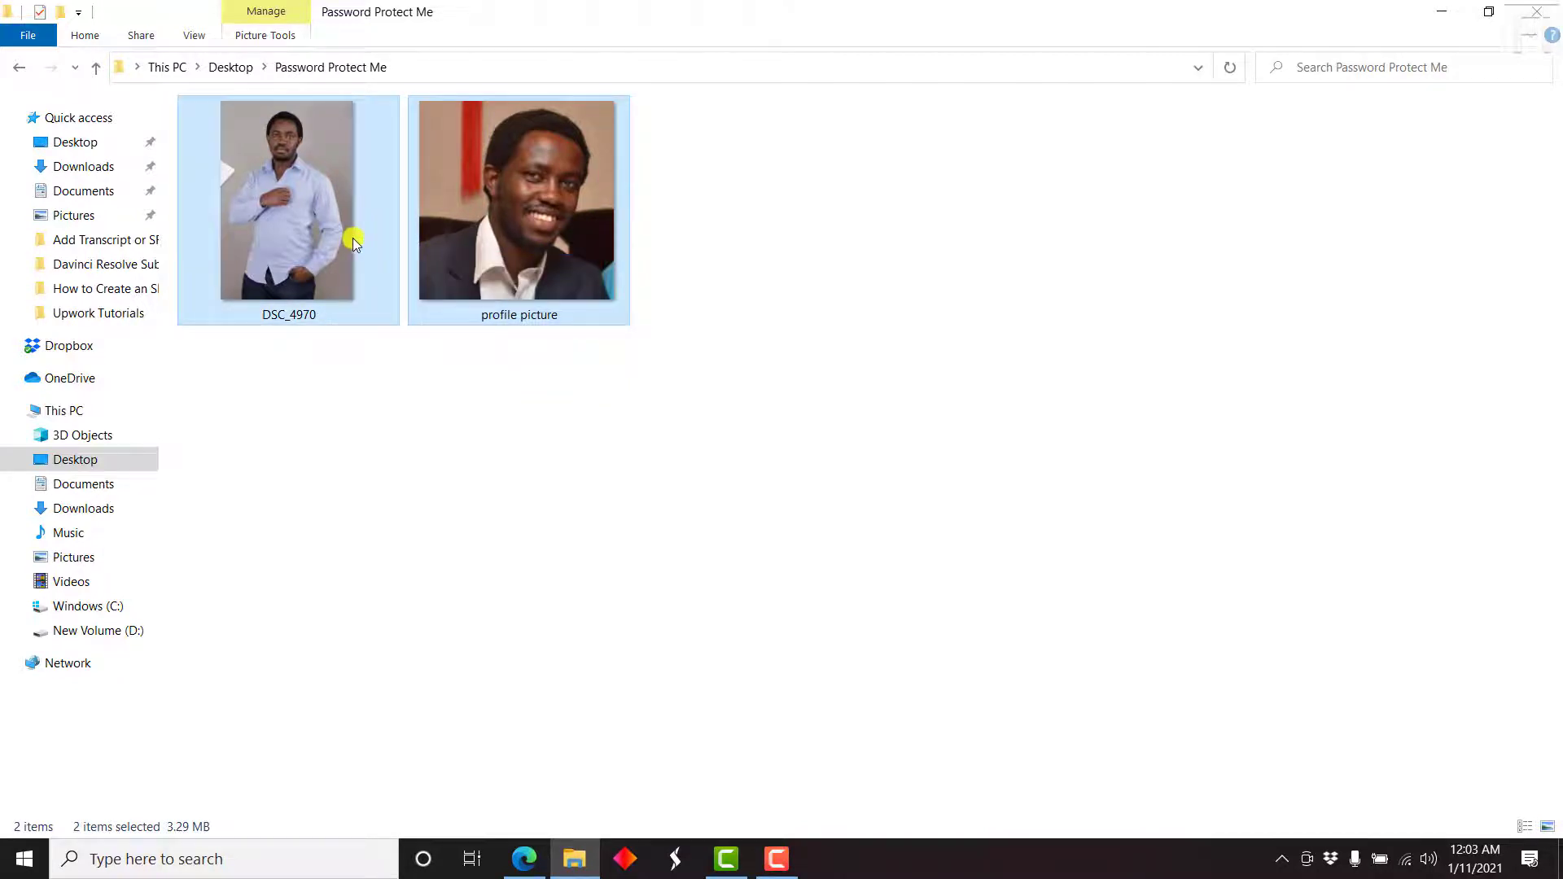
right_click(353, 238)
mouse_move(404, 308)
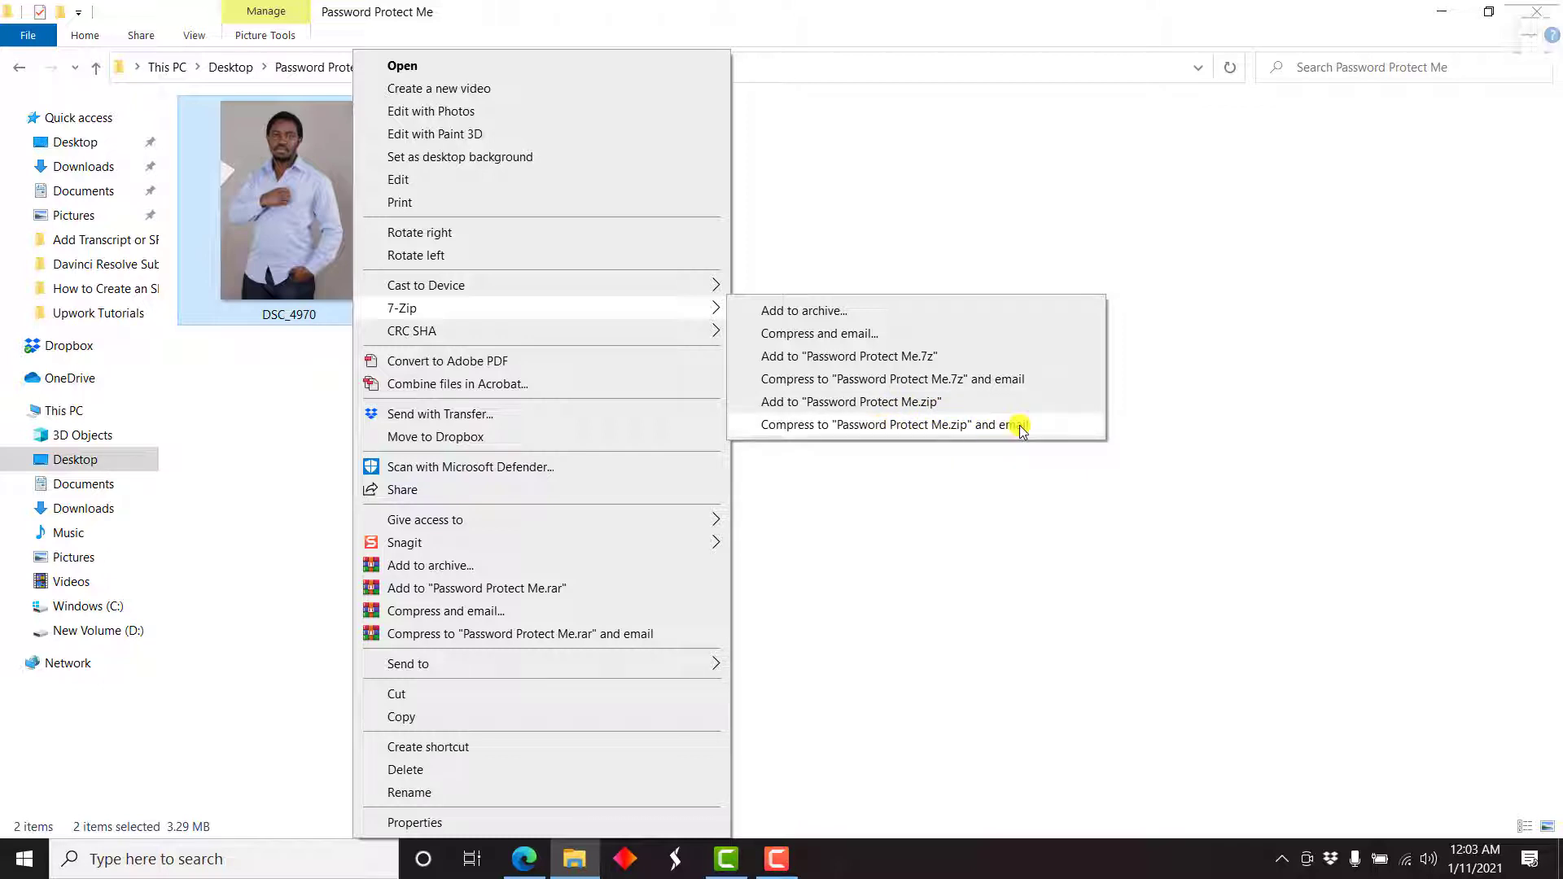
left_click(795, 309)
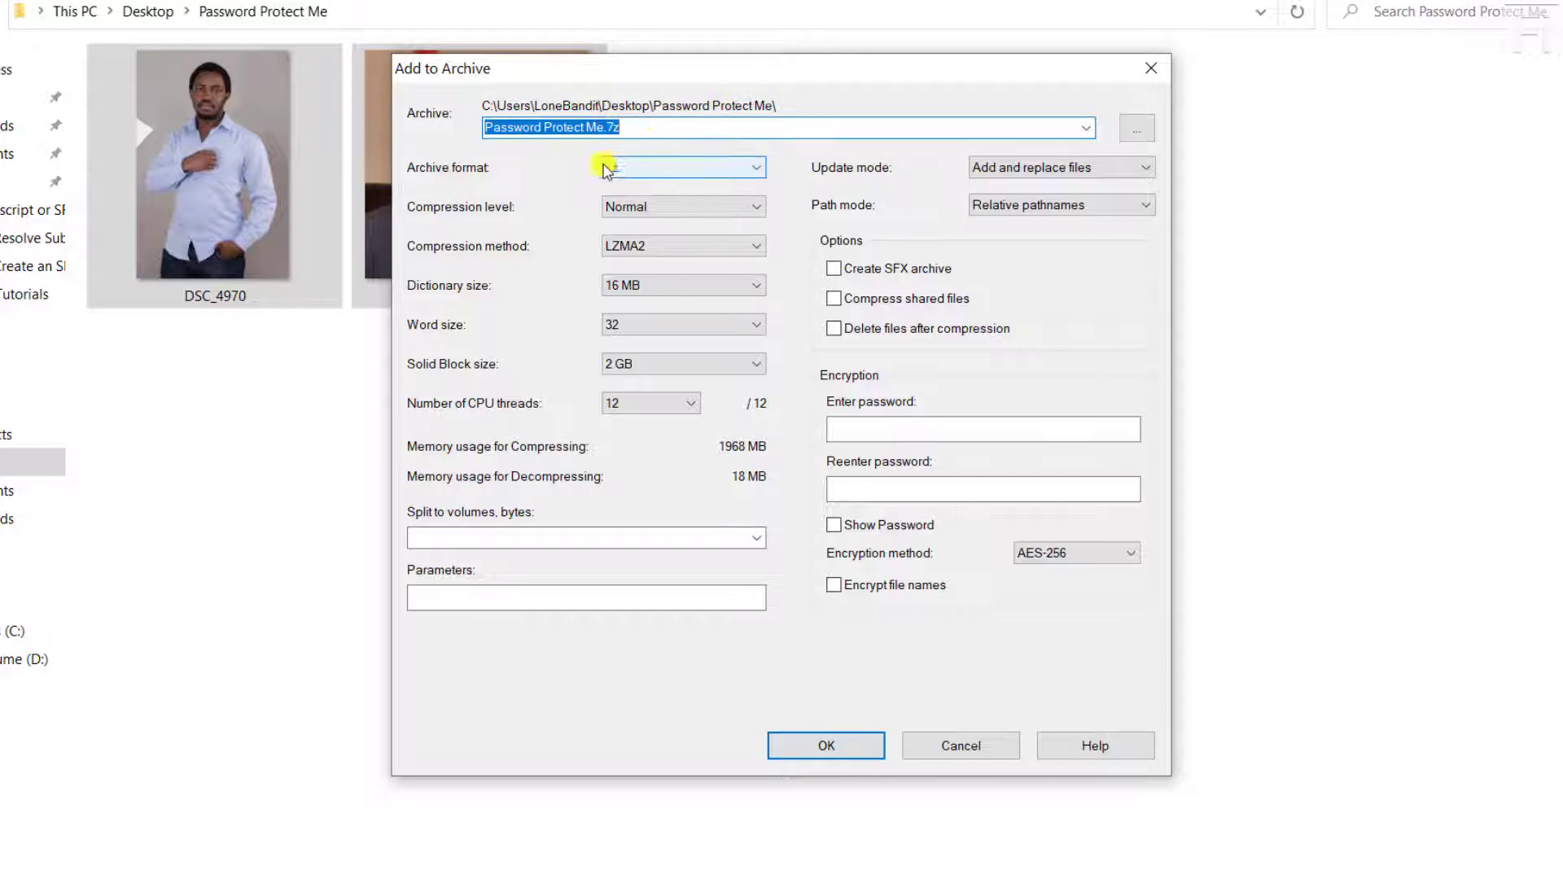
Set the archive format to zip so it becomes Password Protect Me.zip.
left_click(678, 168)
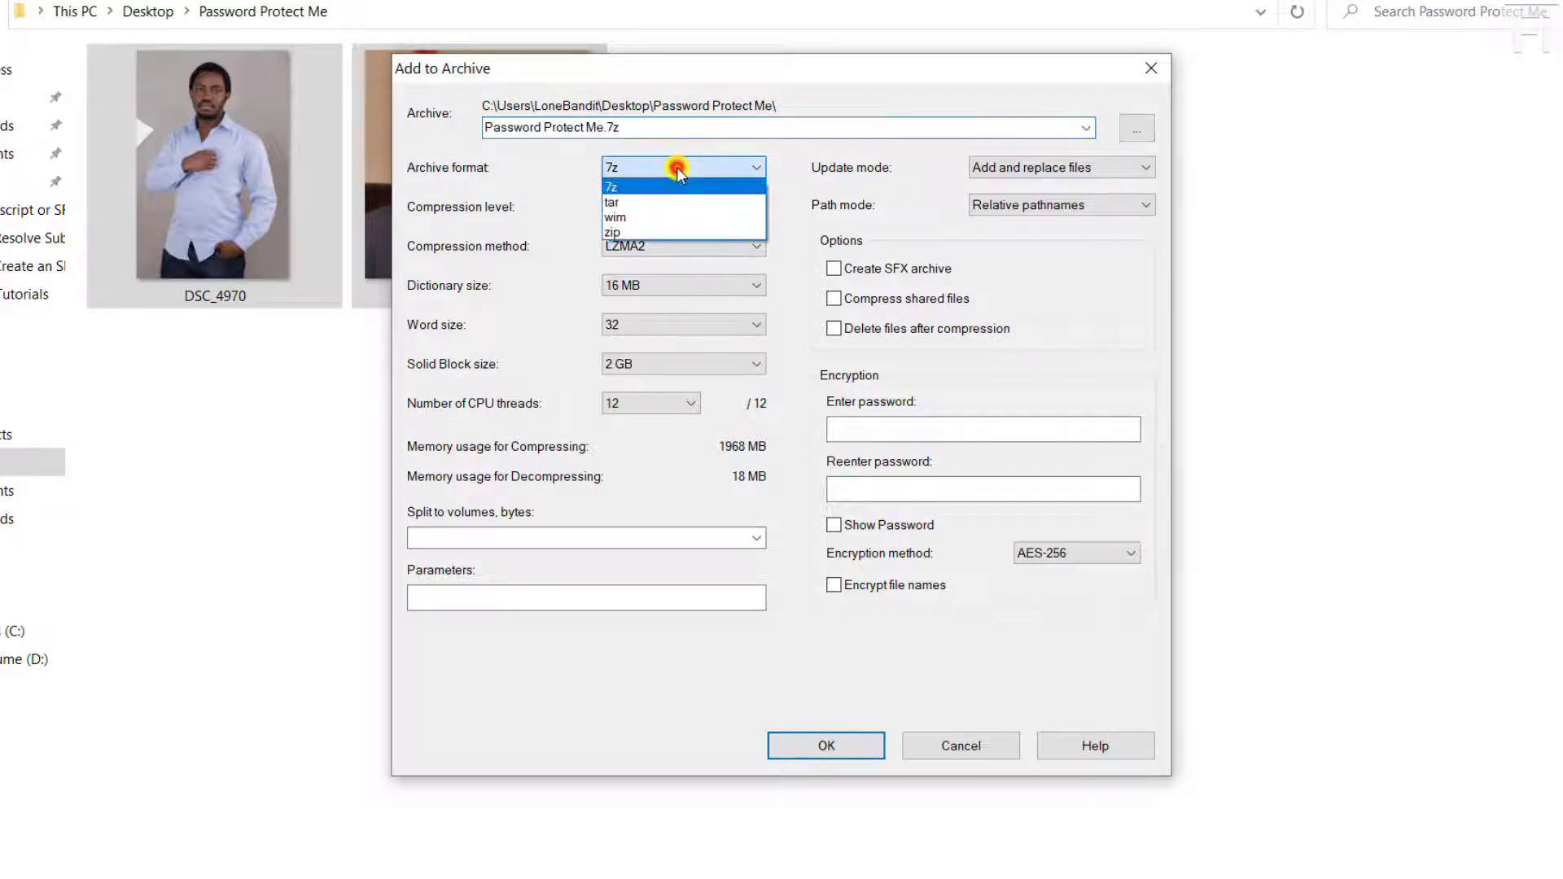
left_click(630, 234)
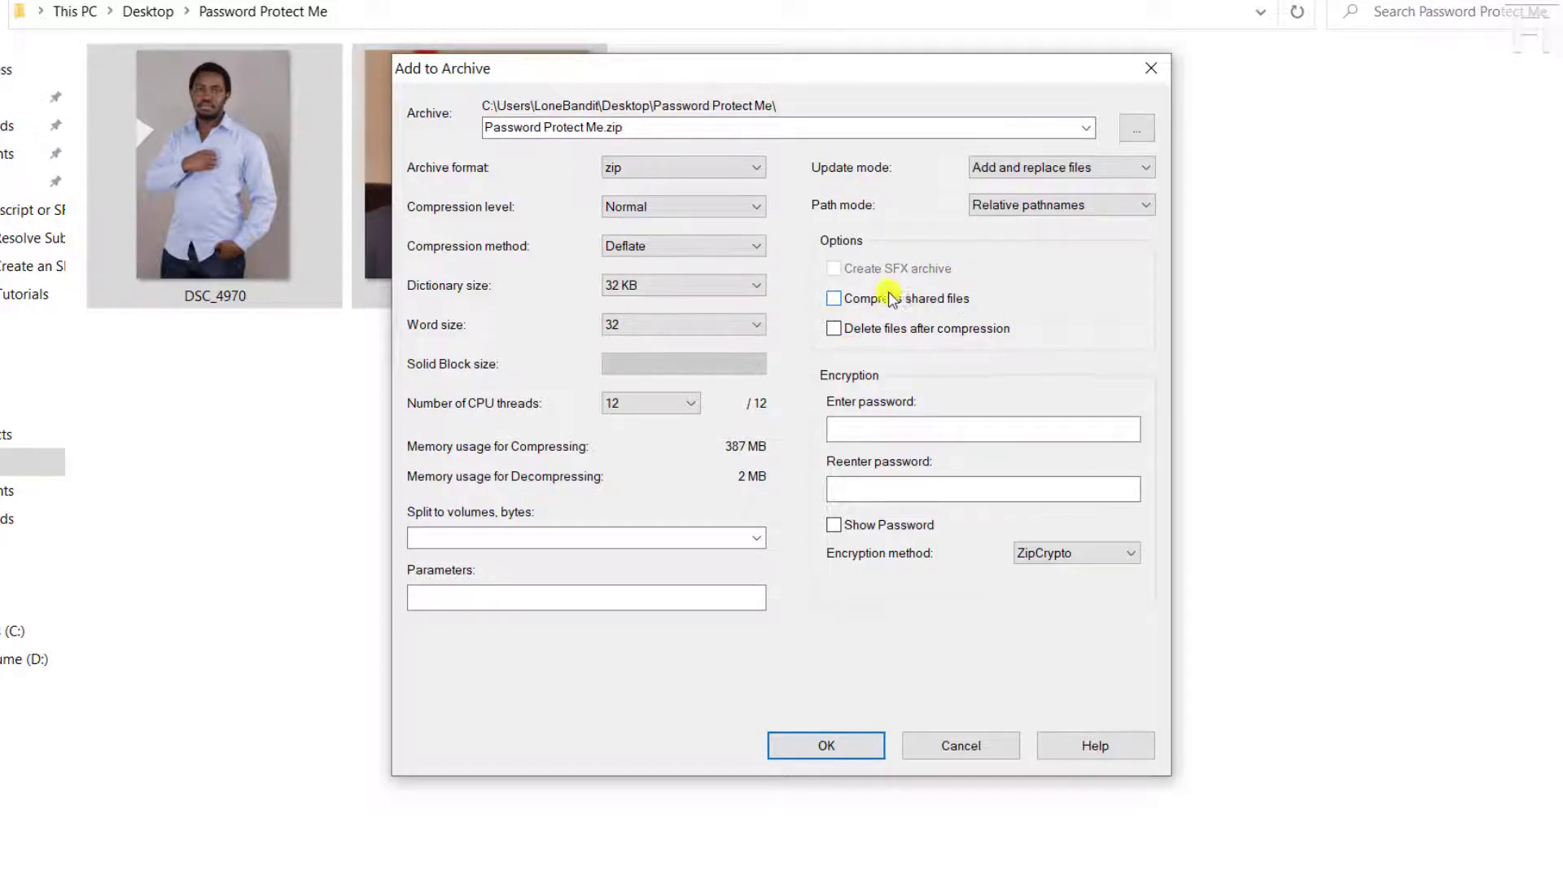
left_click(892, 430)
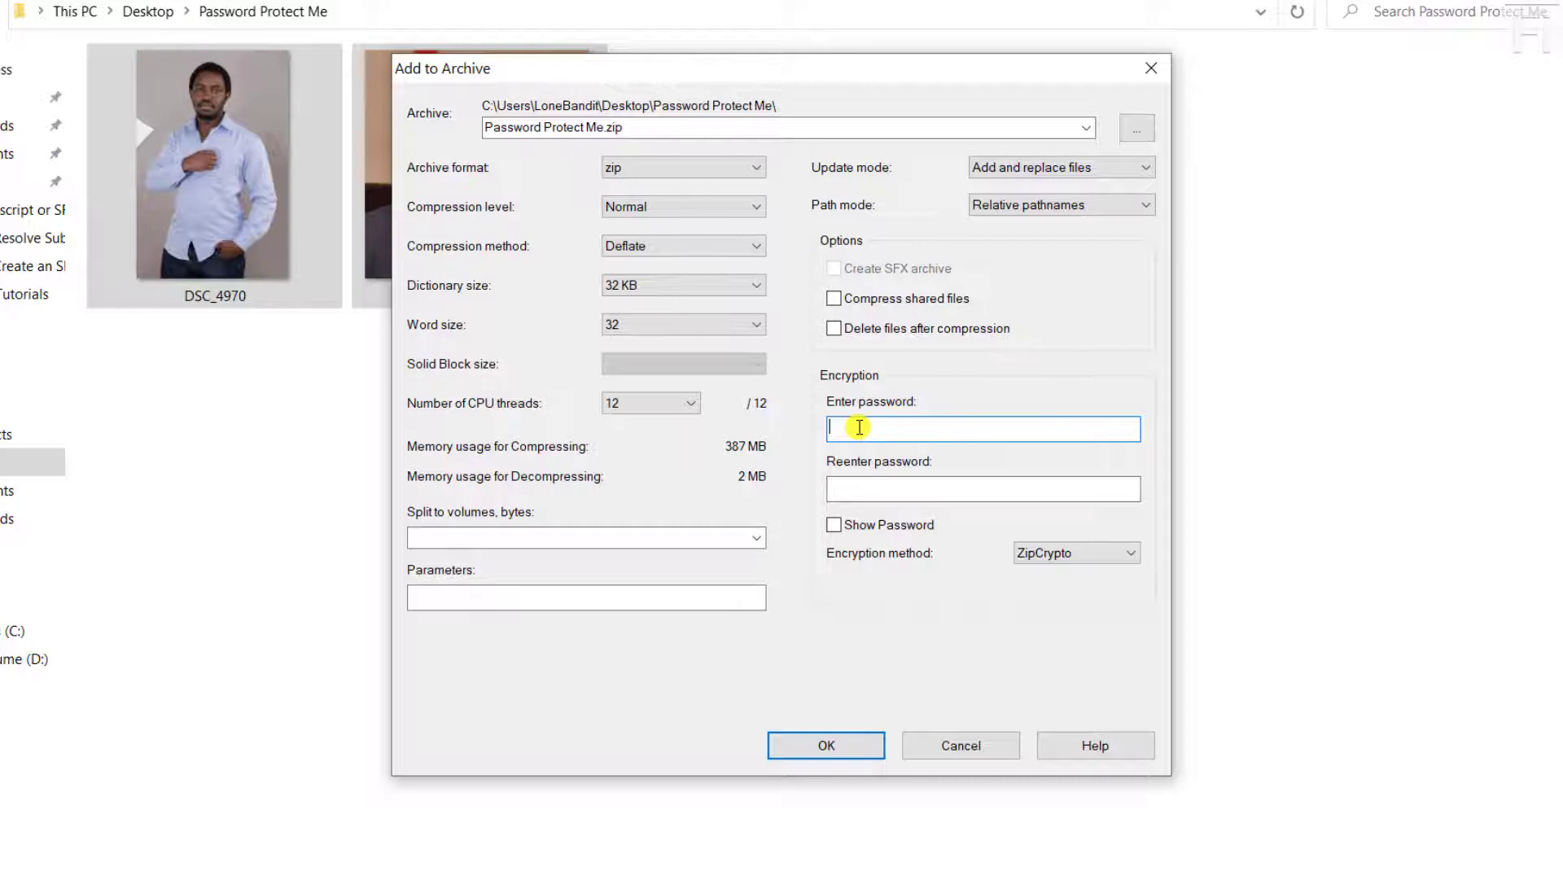
type("***")
Enter and confirm the archive password, keeping ZipCrypto as the encryption method.
left_click(899, 488)
type("***")
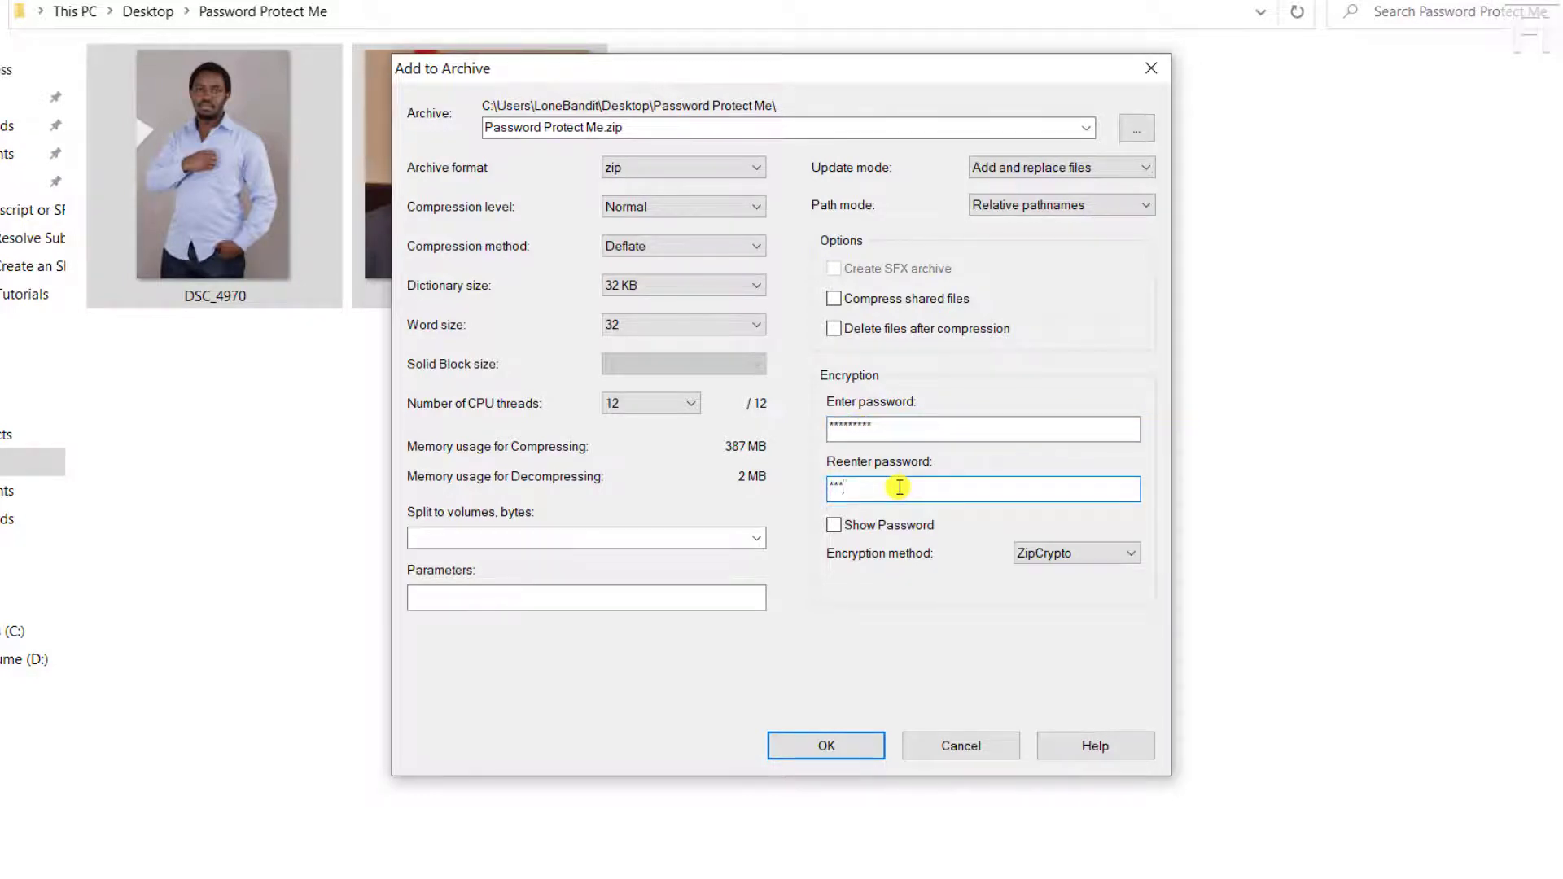
type("****")
left_click(835, 526)
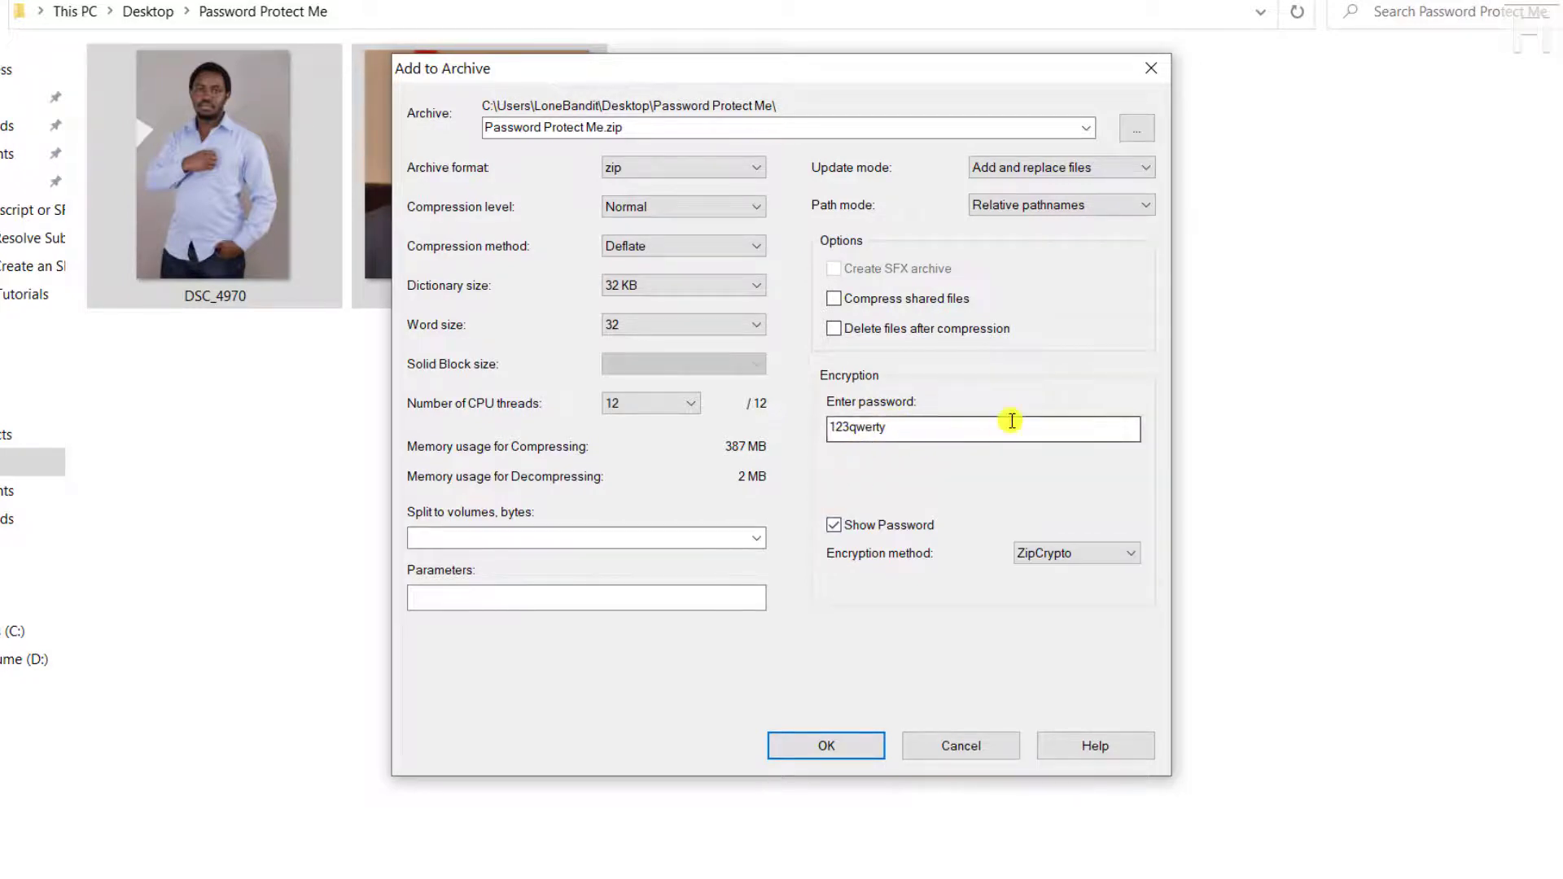
left_click(833, 525)
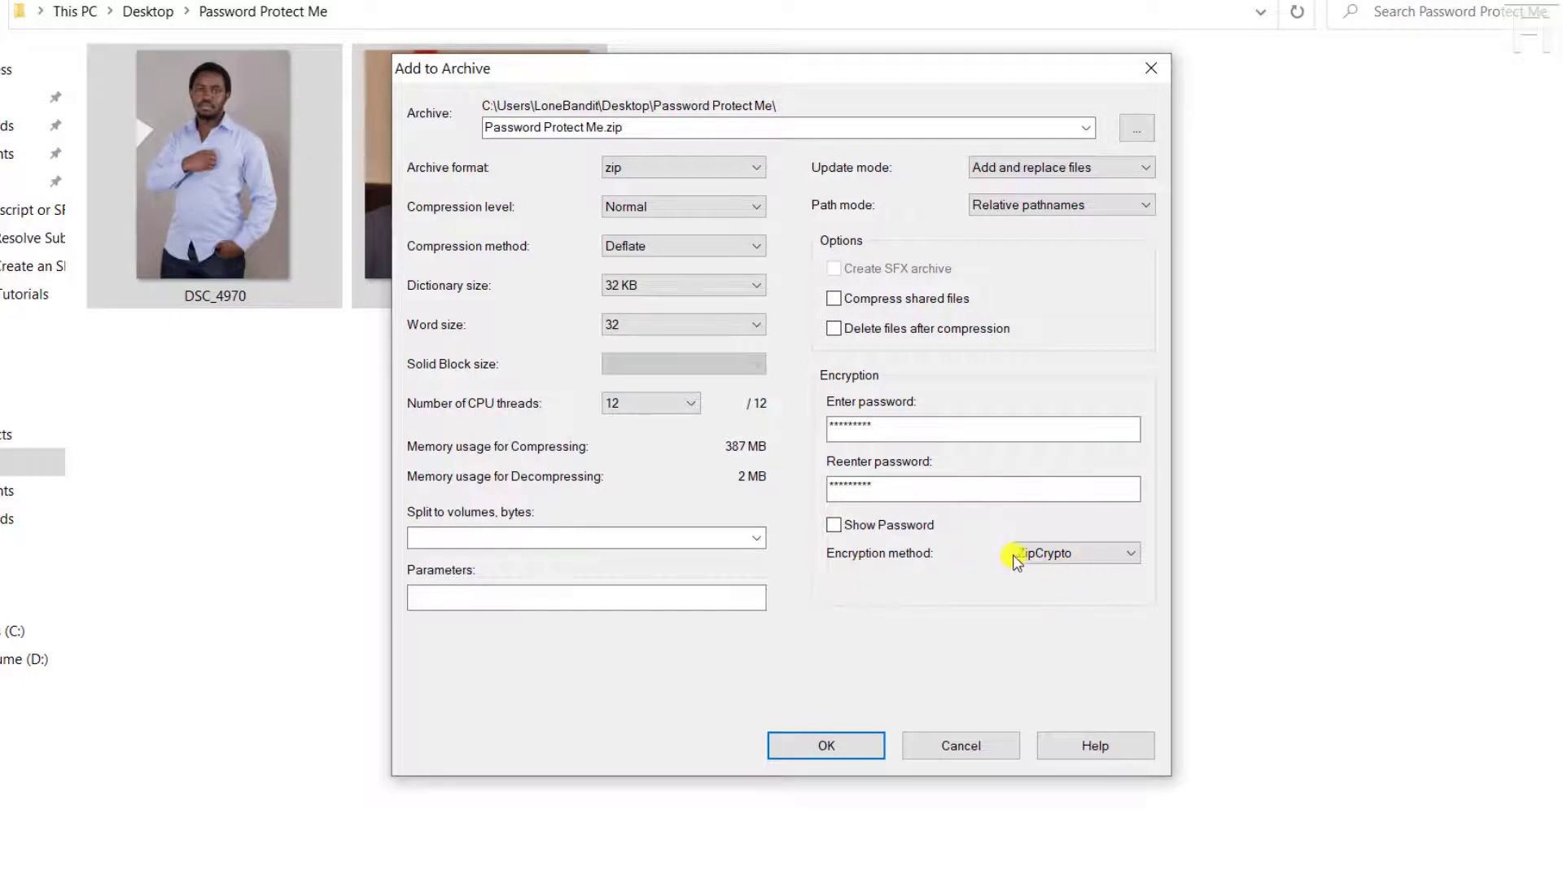
left_click(1081, 554)
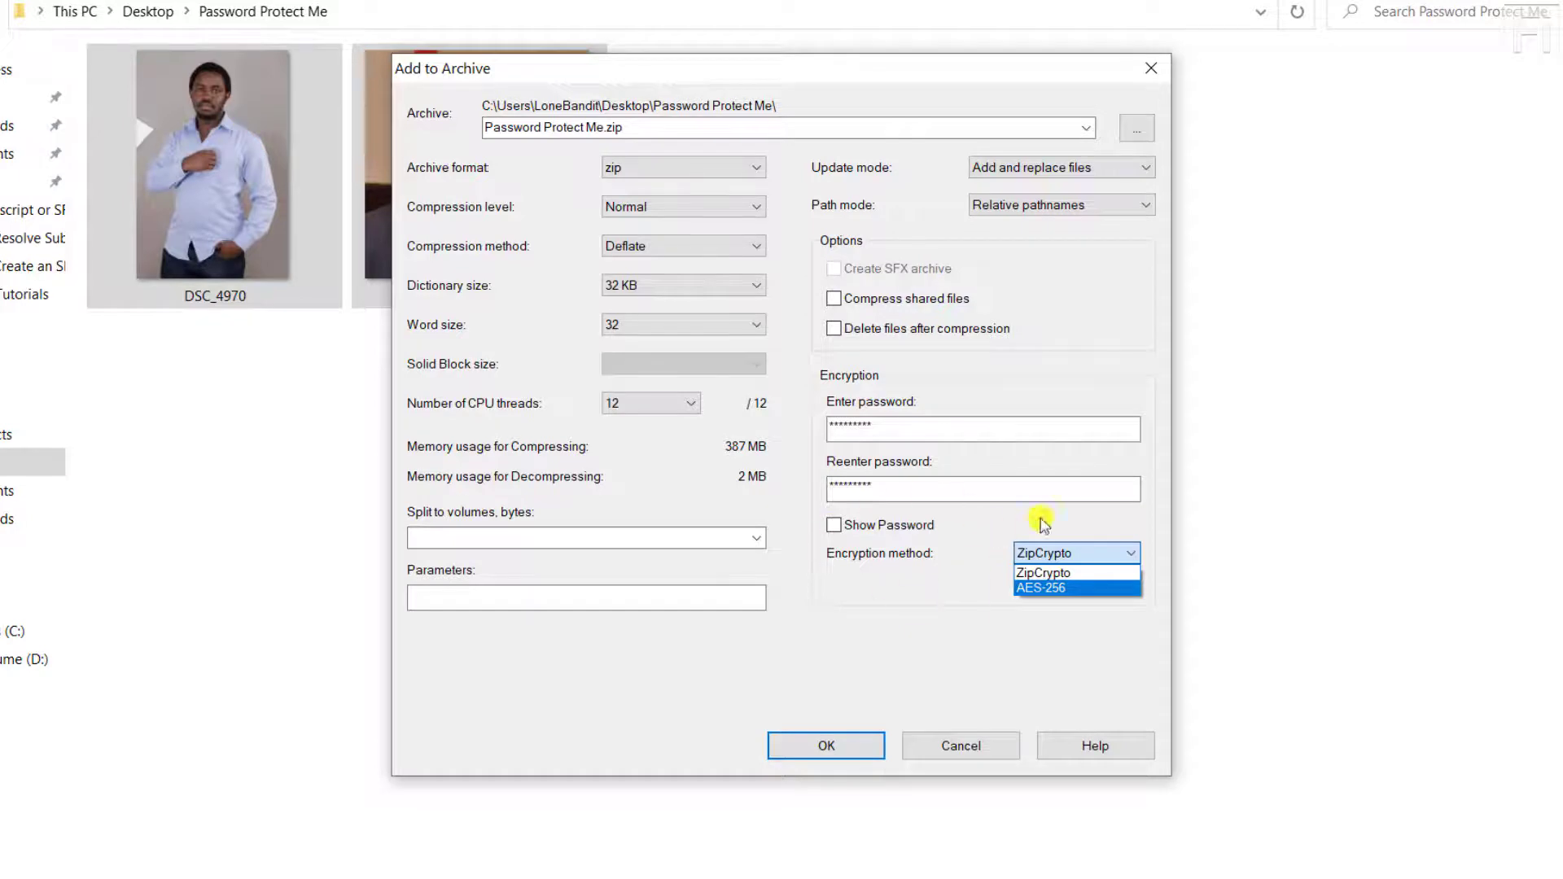
left_click(934, 622)
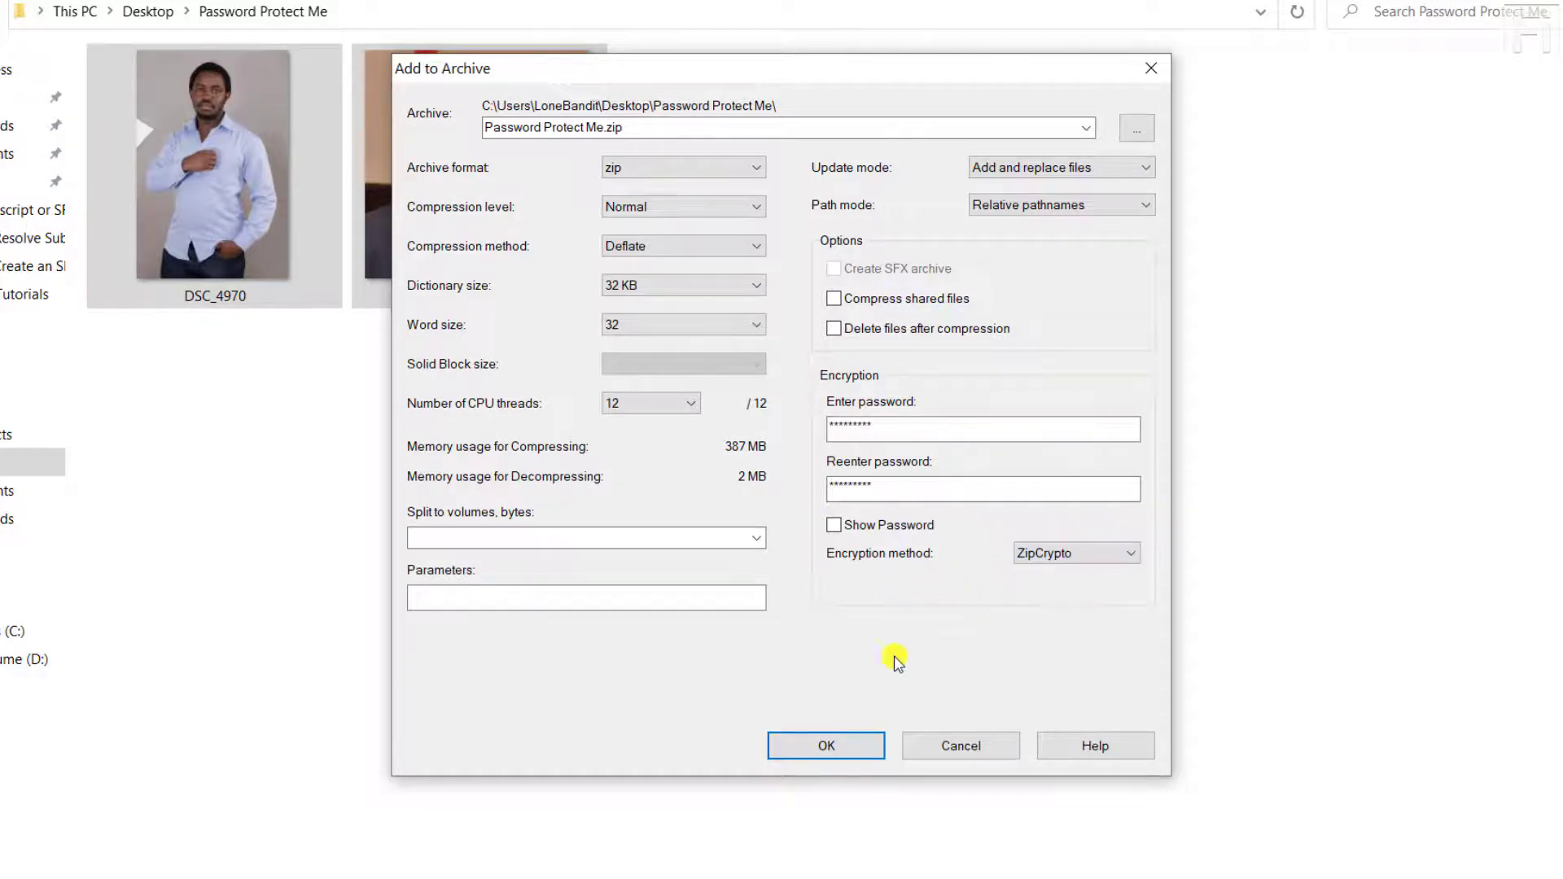
Create the password-protected archive and open Password Protect Me.zip in 7-Zip.
left_click(827, 747)
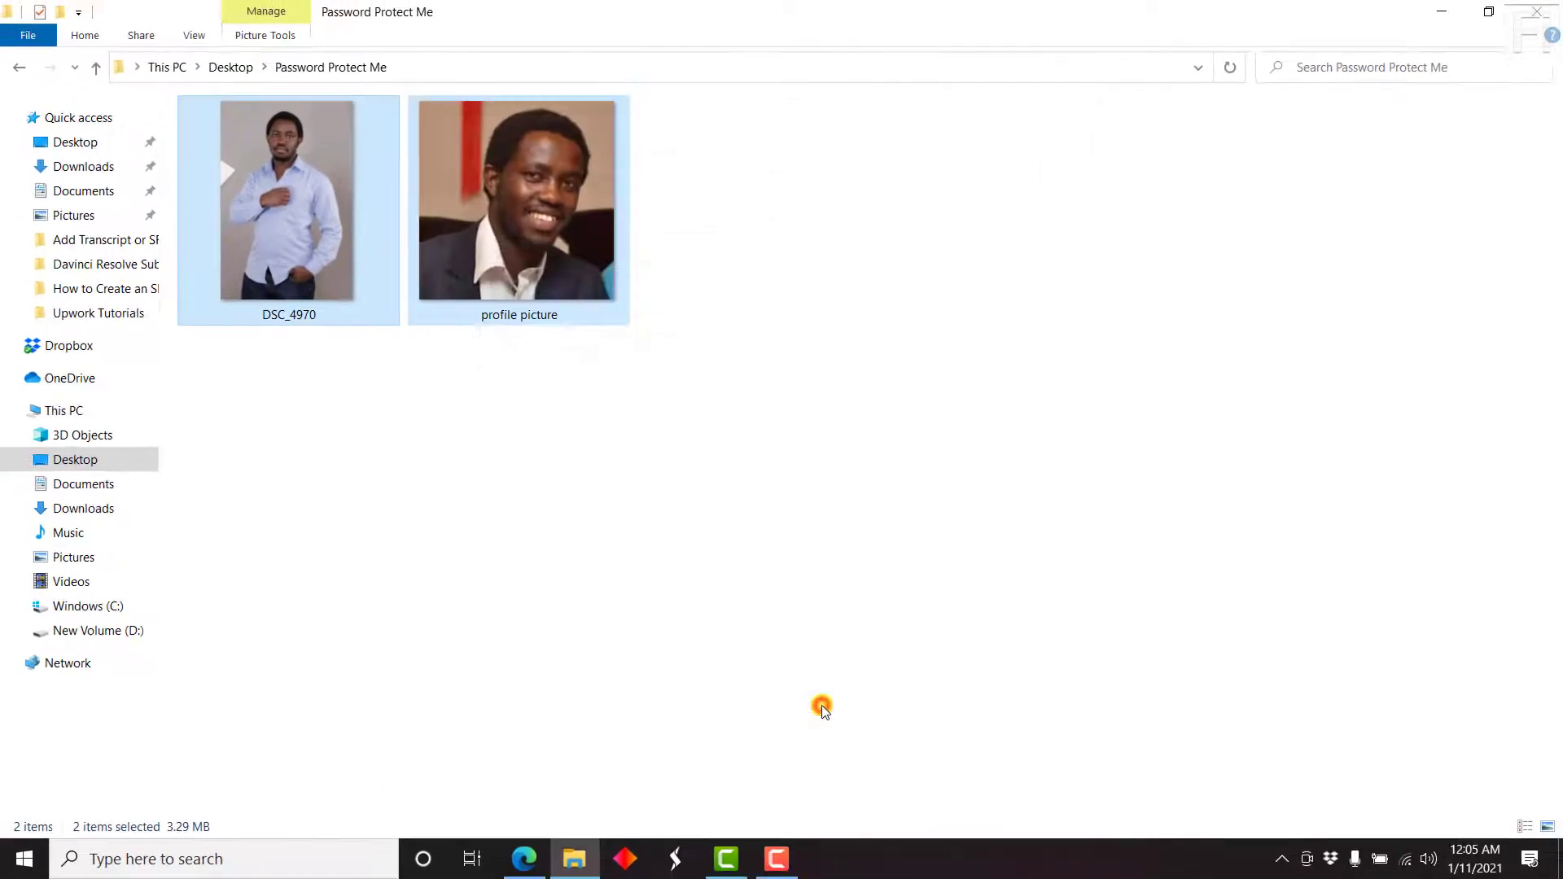
left_click(963, 468)
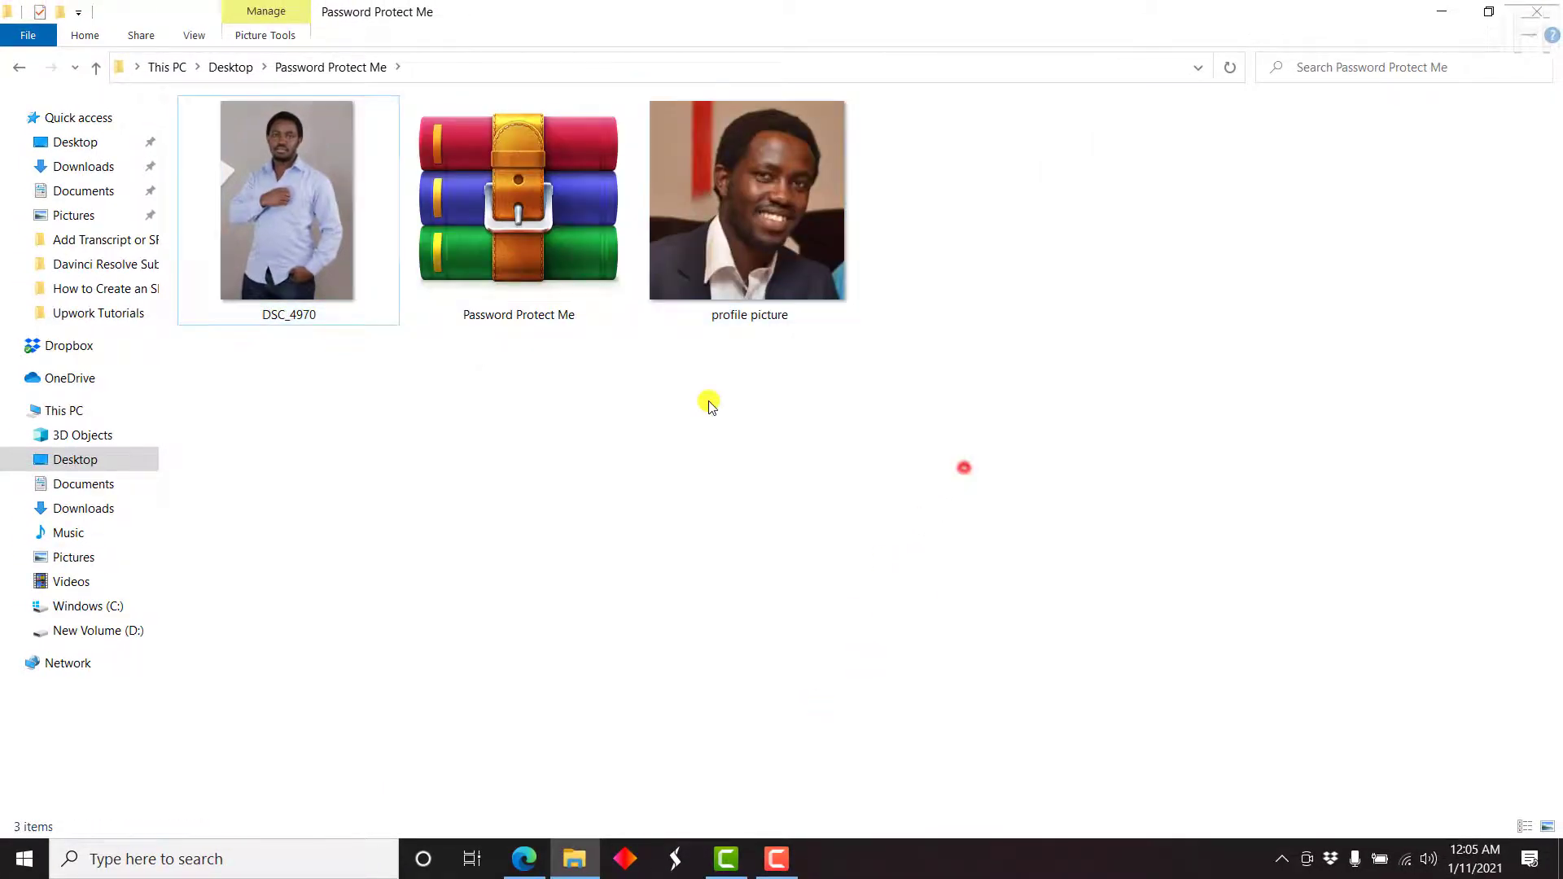
mouse_move(518, 202)
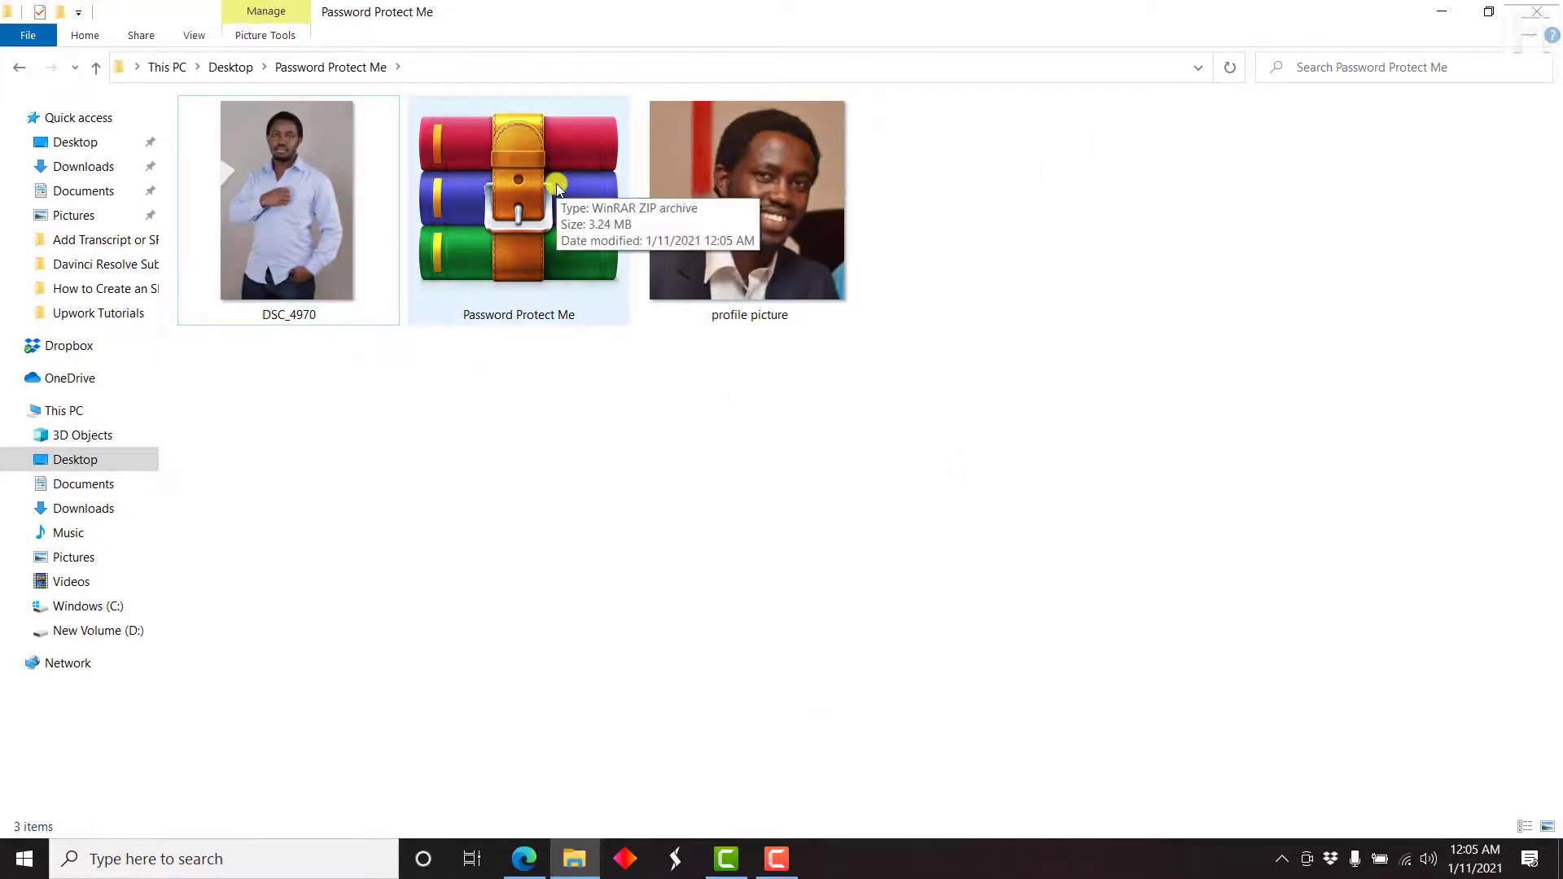
right_click(511, 179)
mouse_move(603, 330)
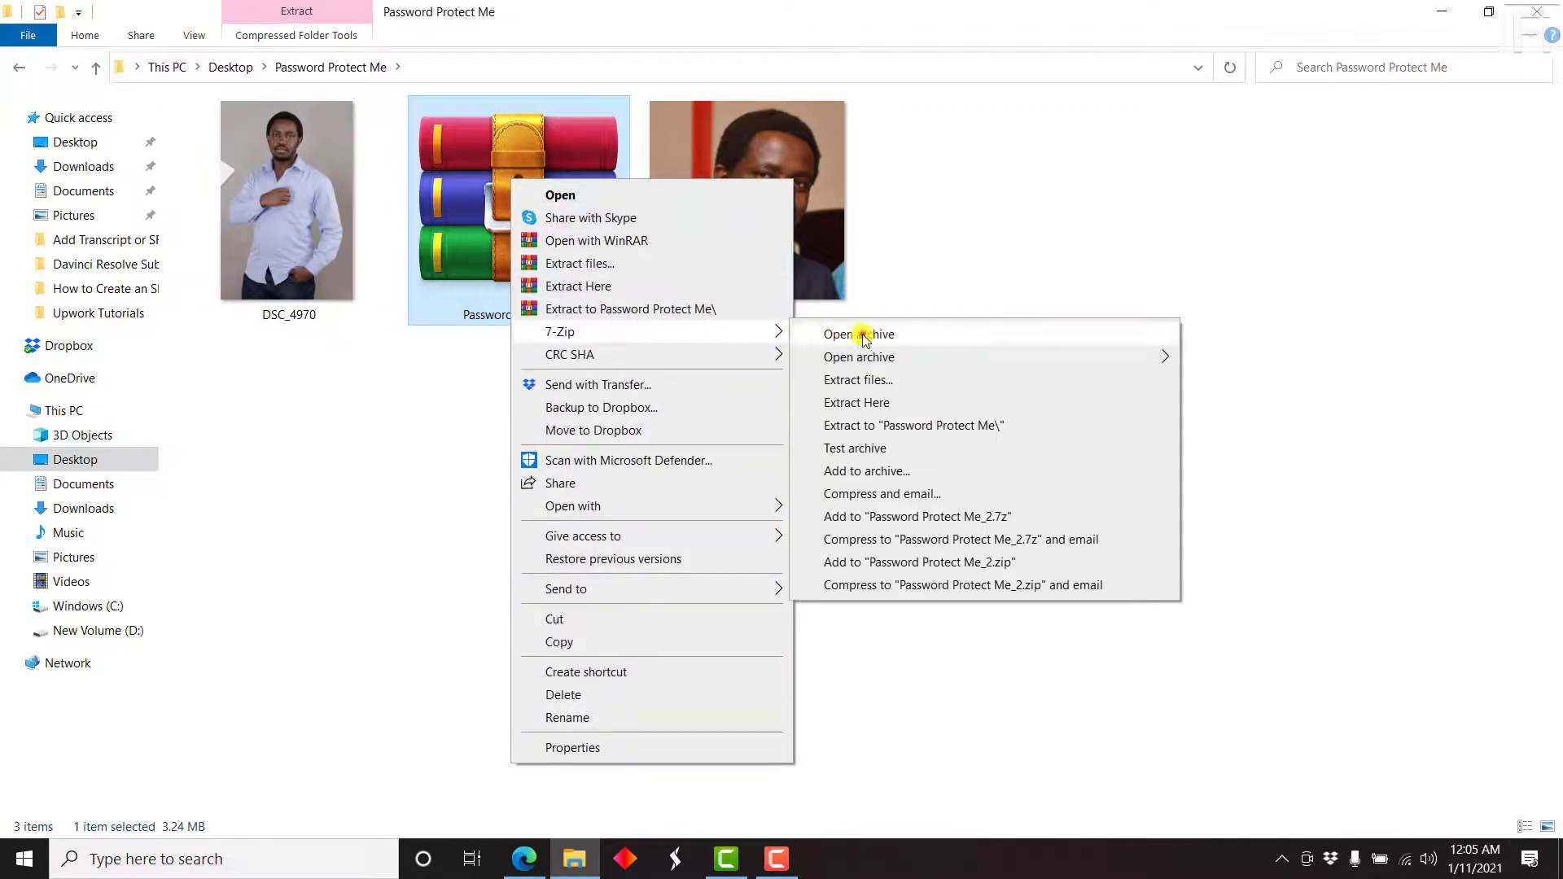
left_click(862, 334)
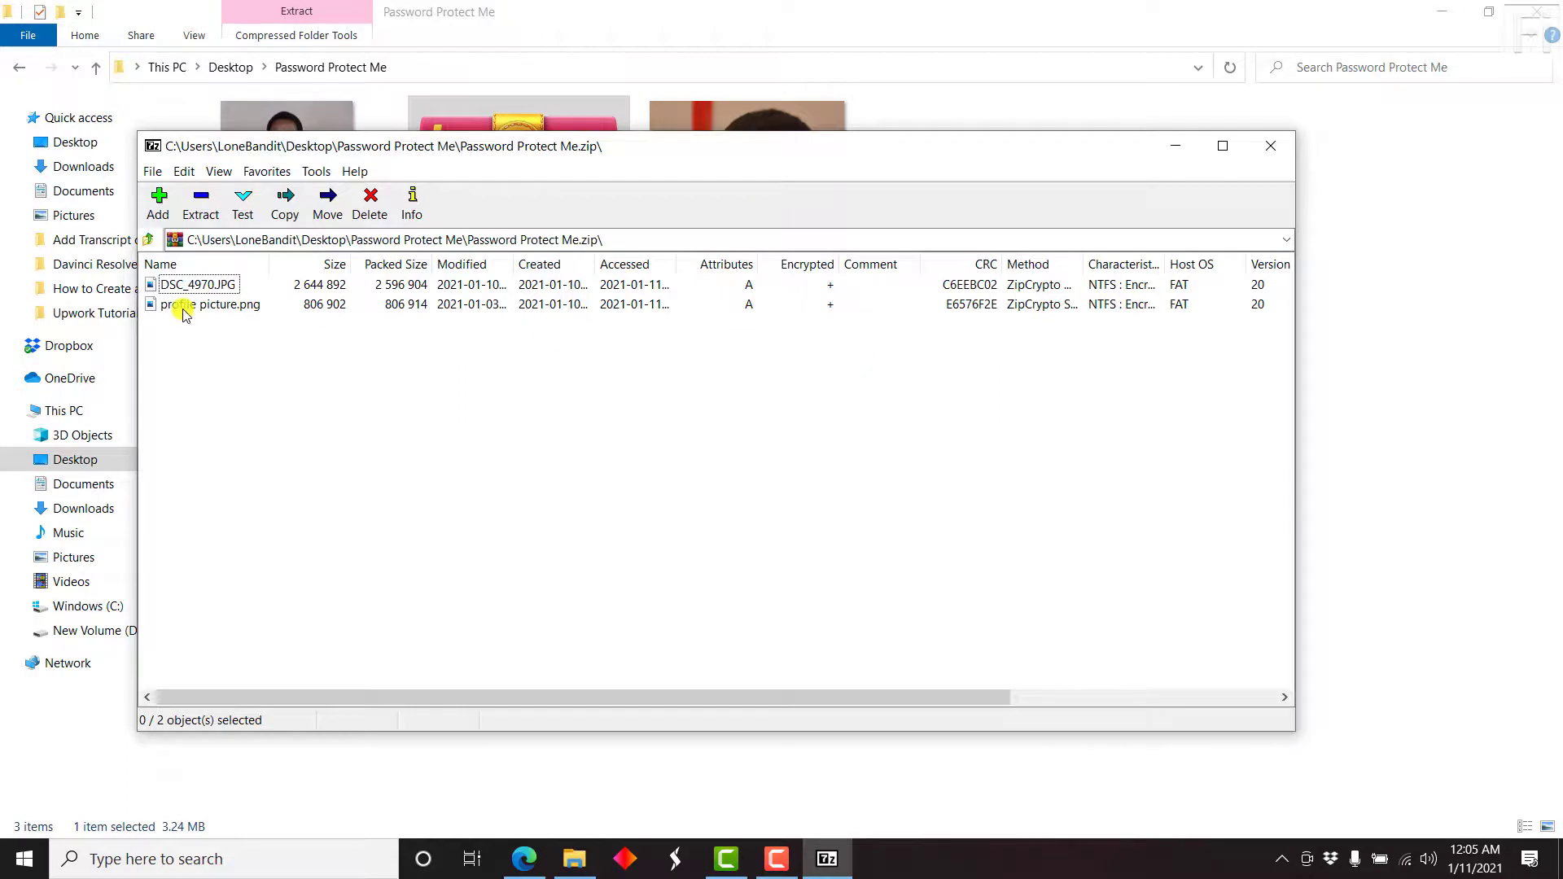
Open DSC_4970.JPG from the archive with the password, view it in Photos, then return.
double_click(191, 286)
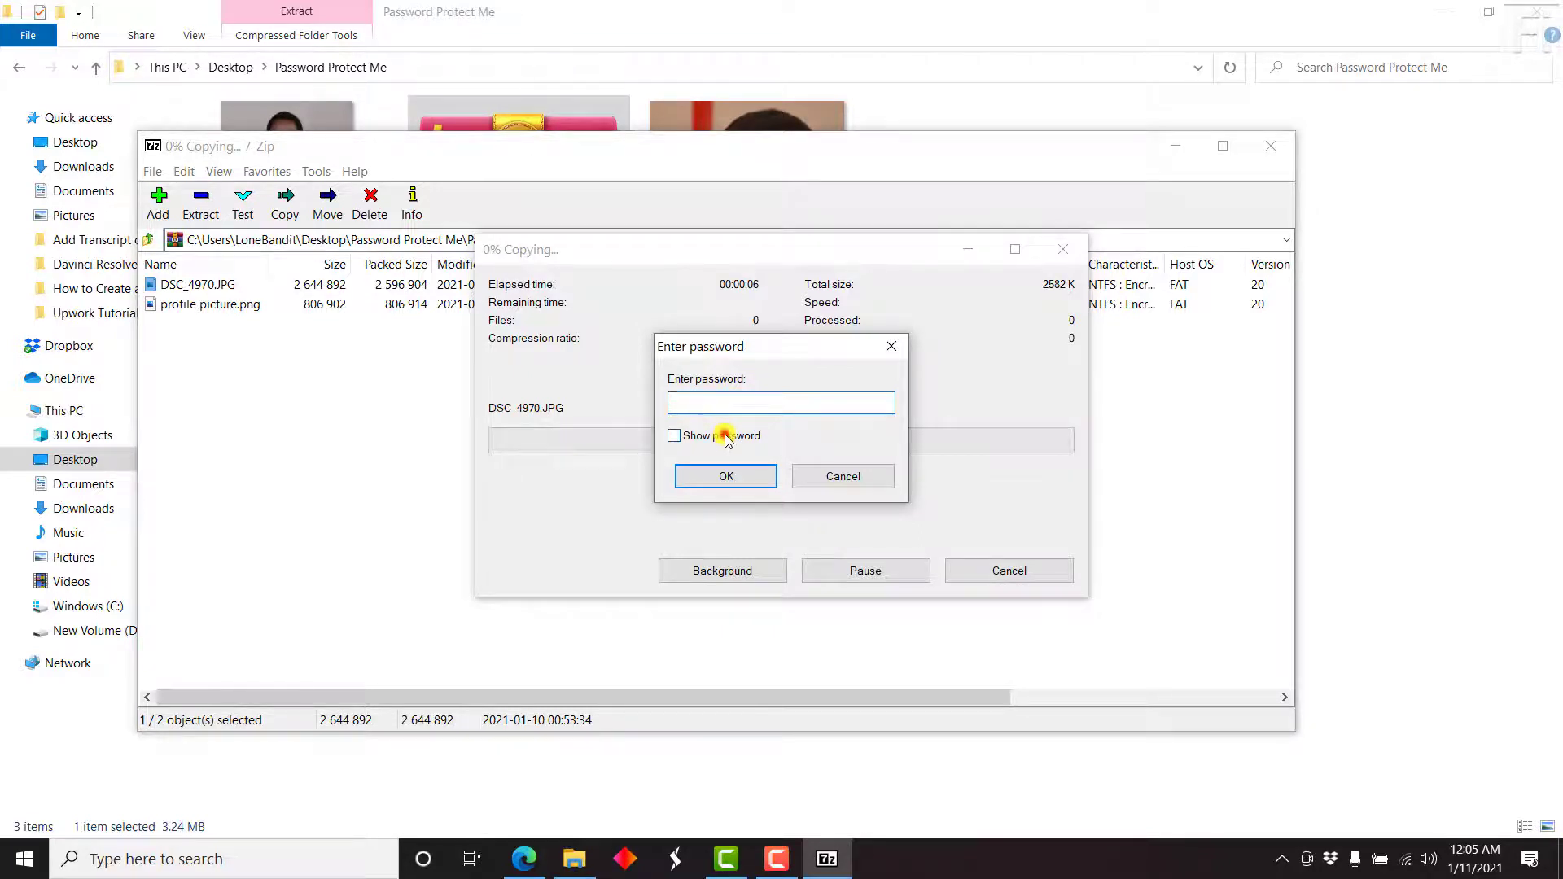
left_click(720, 437)
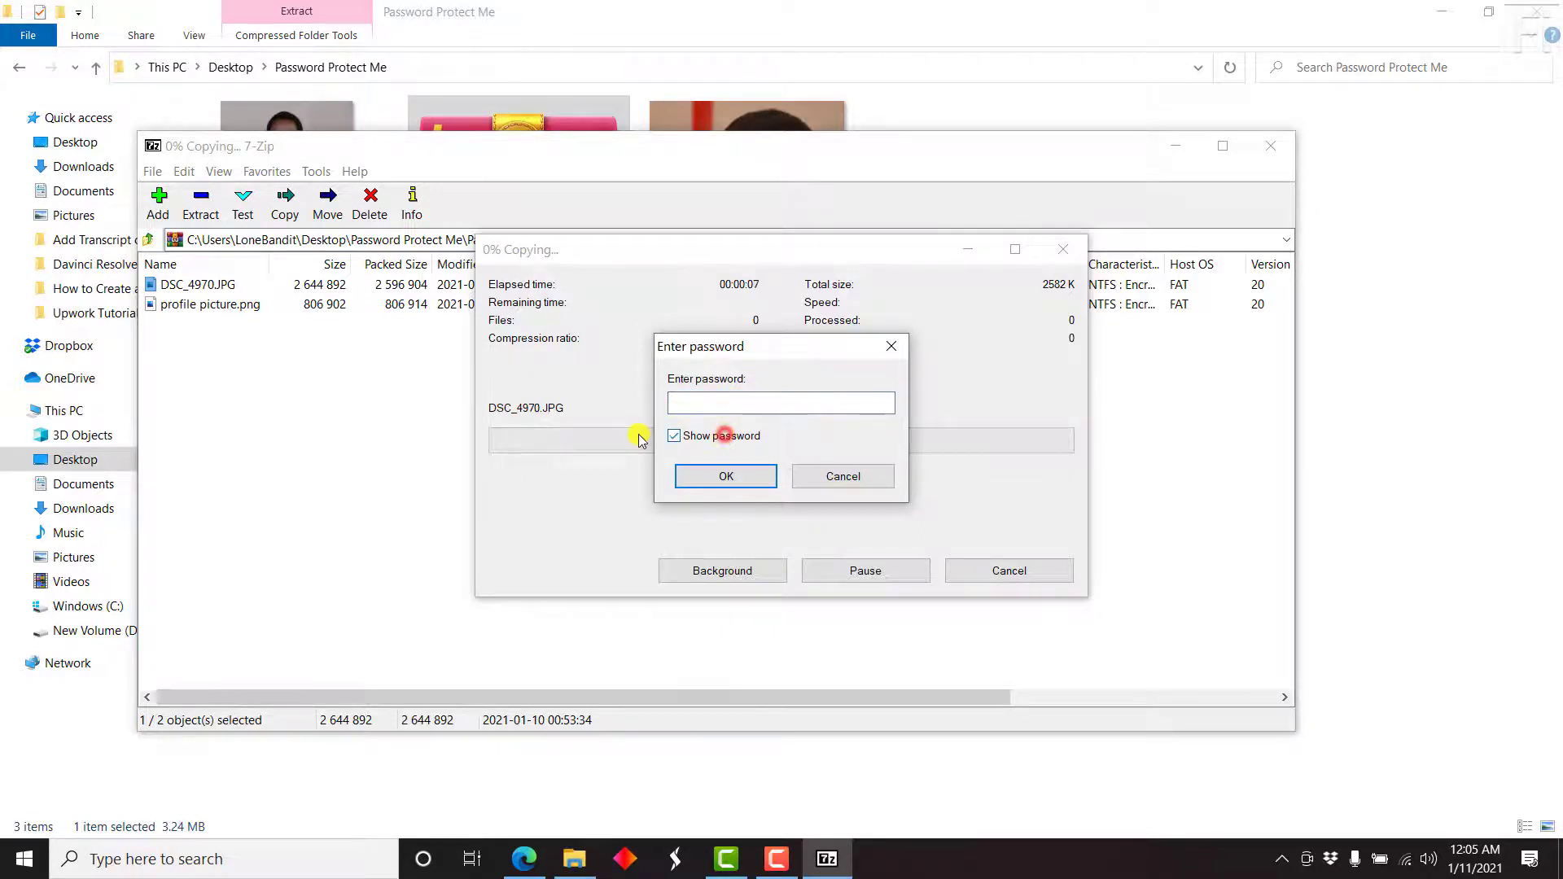
left_click(714, 436)
left_click(729, 401)
type("1")
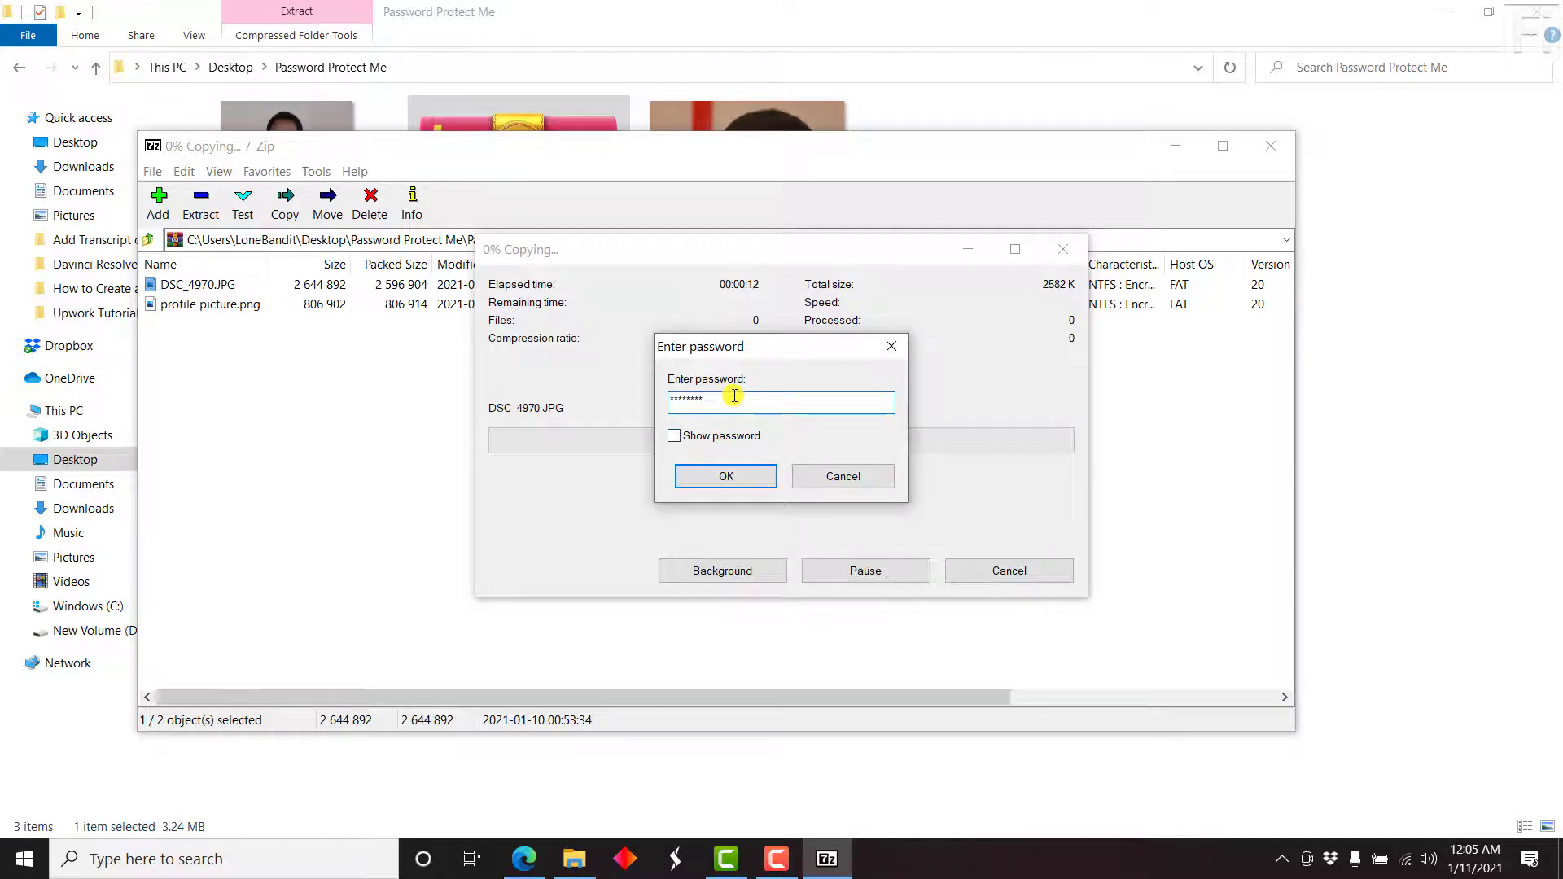
left_click(718, 474)
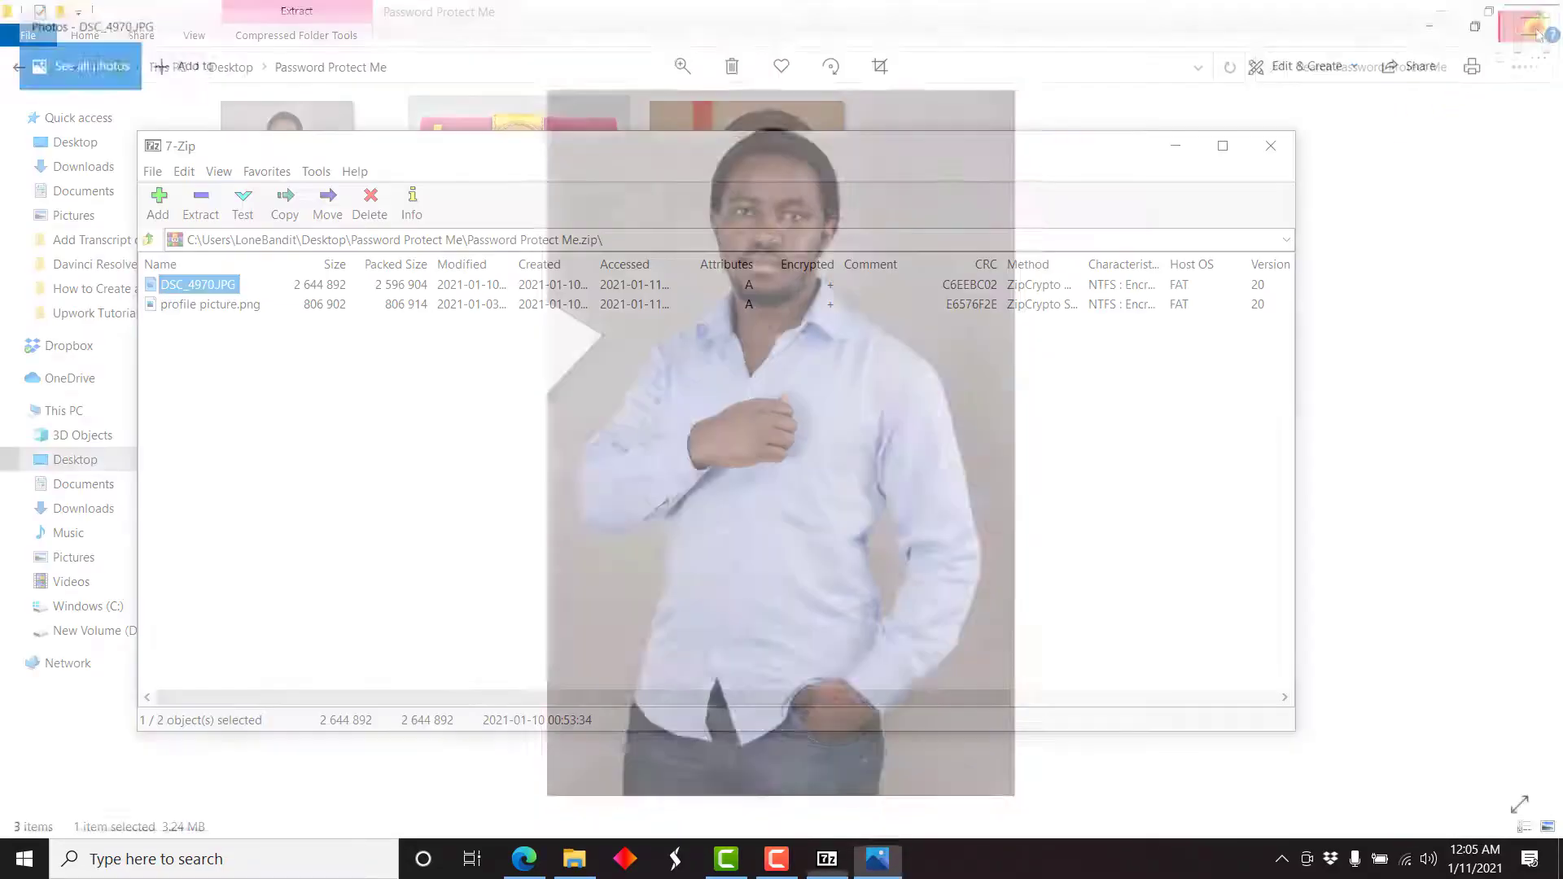
left_click(1537, 16)
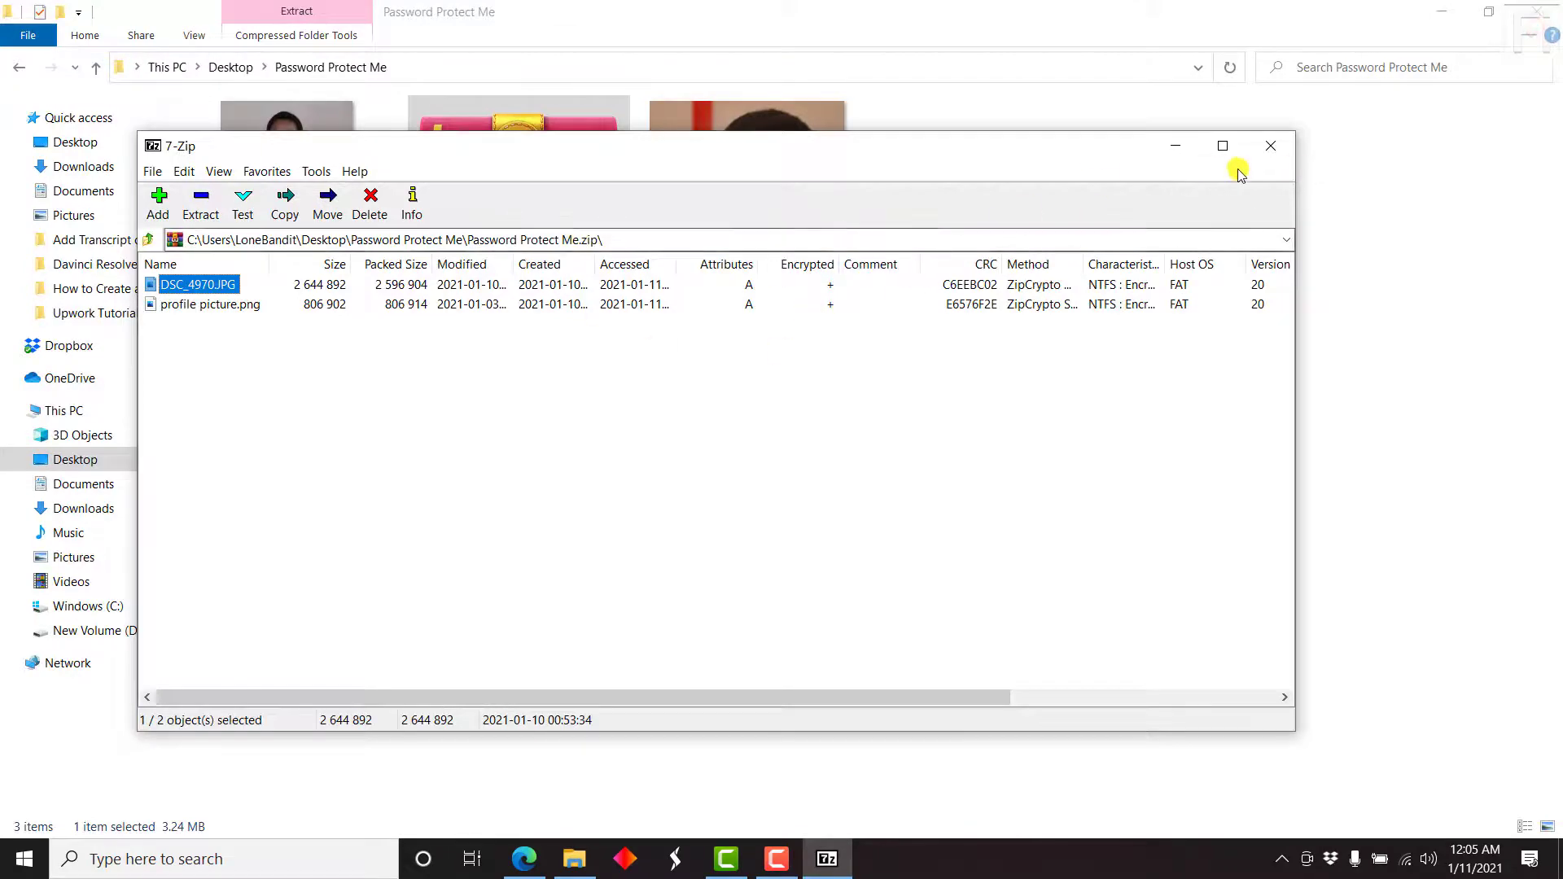
Close 7-Zip and start a WinRAR extraction of the zip, agreeing to replace all files.
left_click(1277, 145)
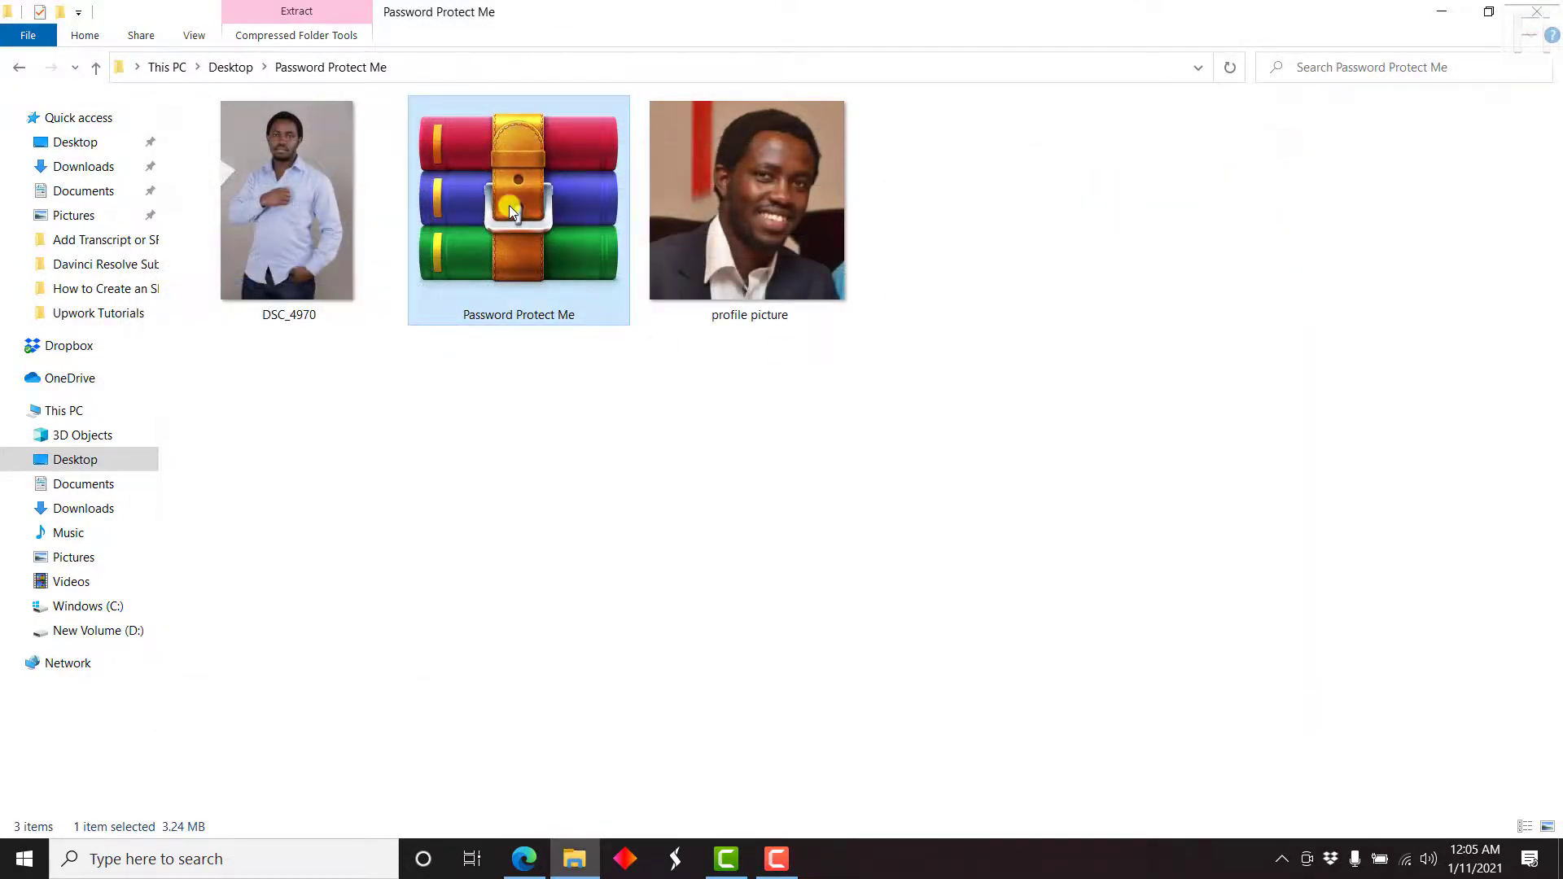
right_click(509, 205)
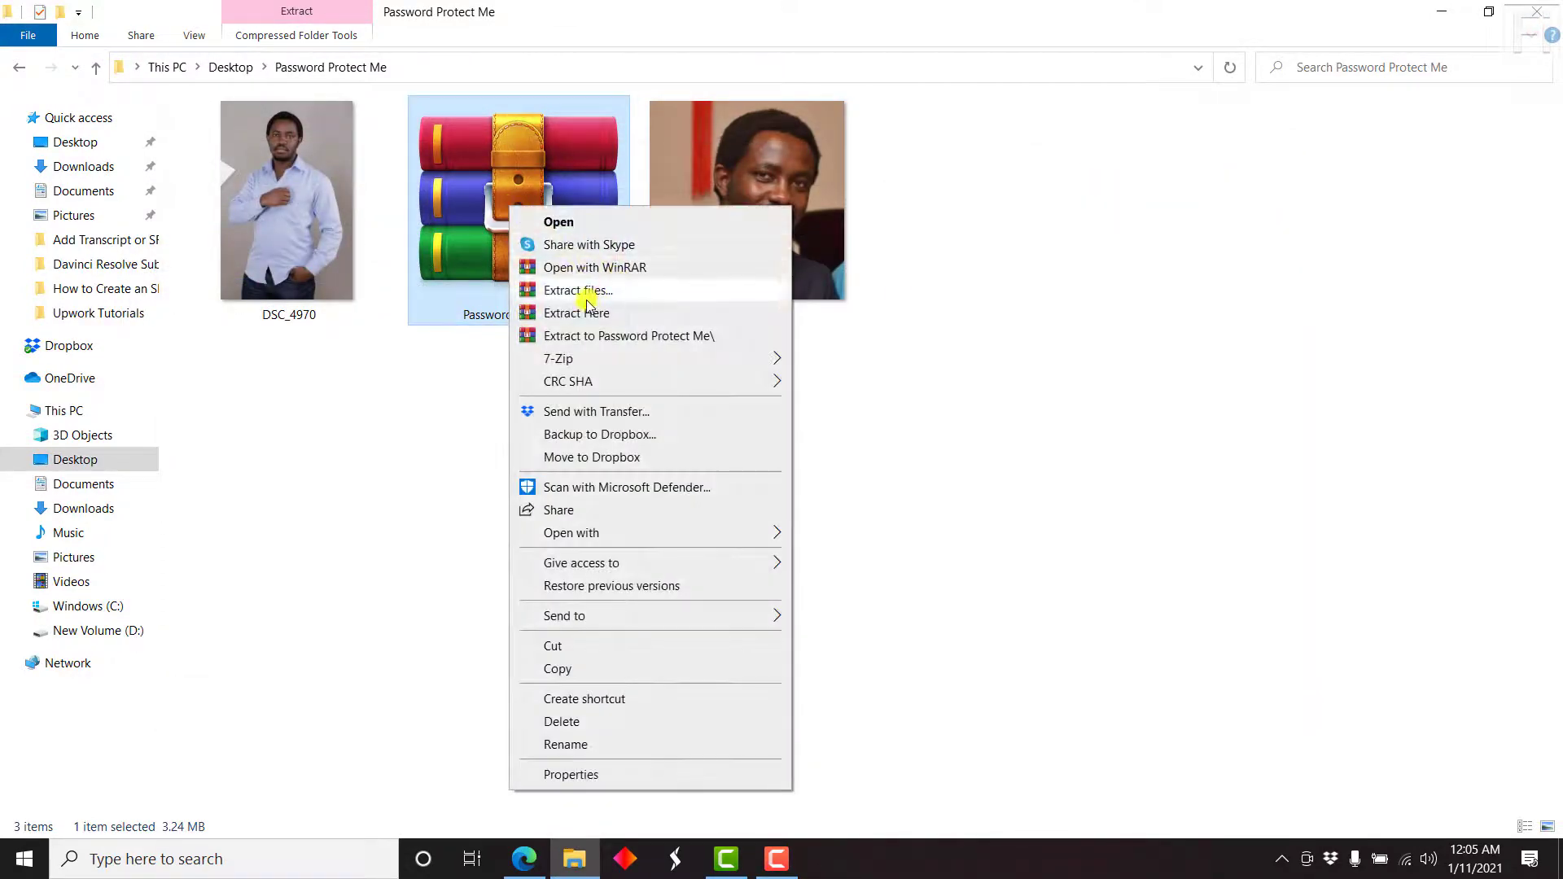
left_click(603, 314)
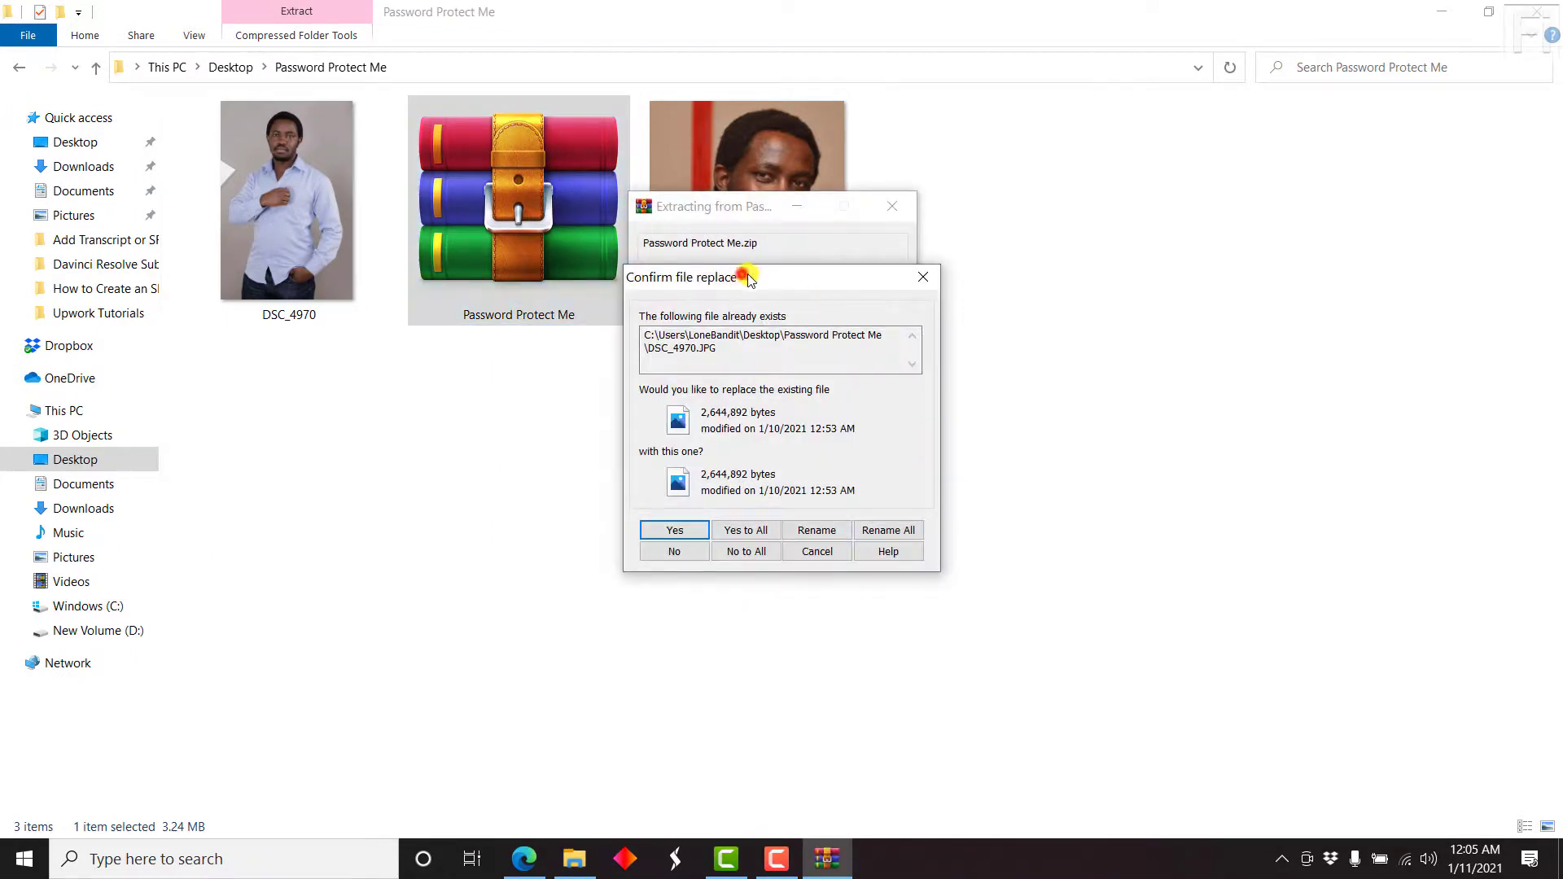
left_click_drag(744, 273, 1074, 264)
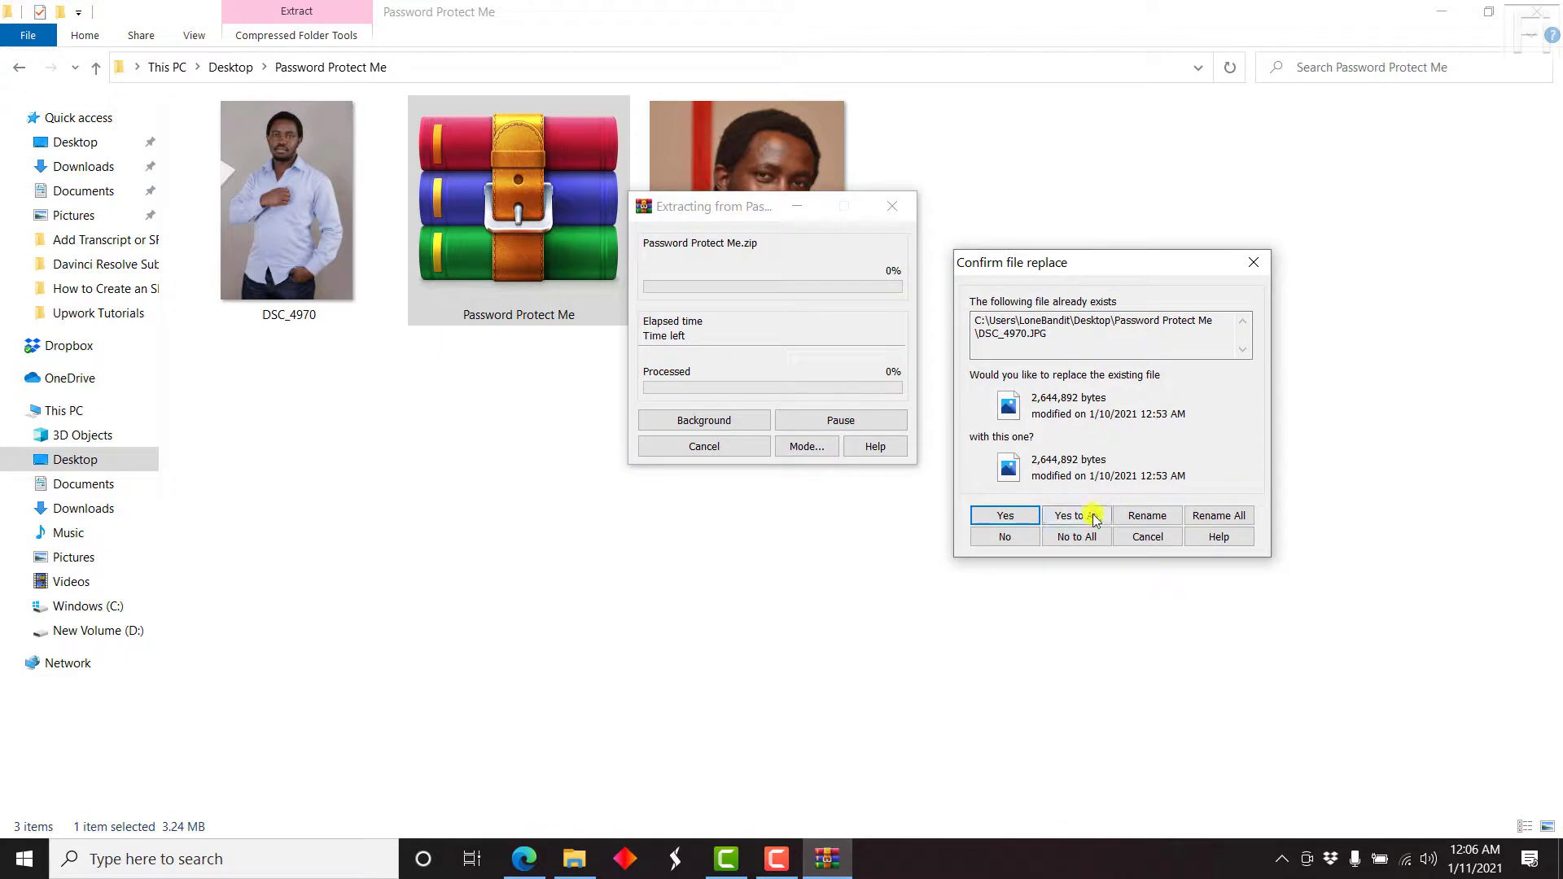
left_click(1086, 515)
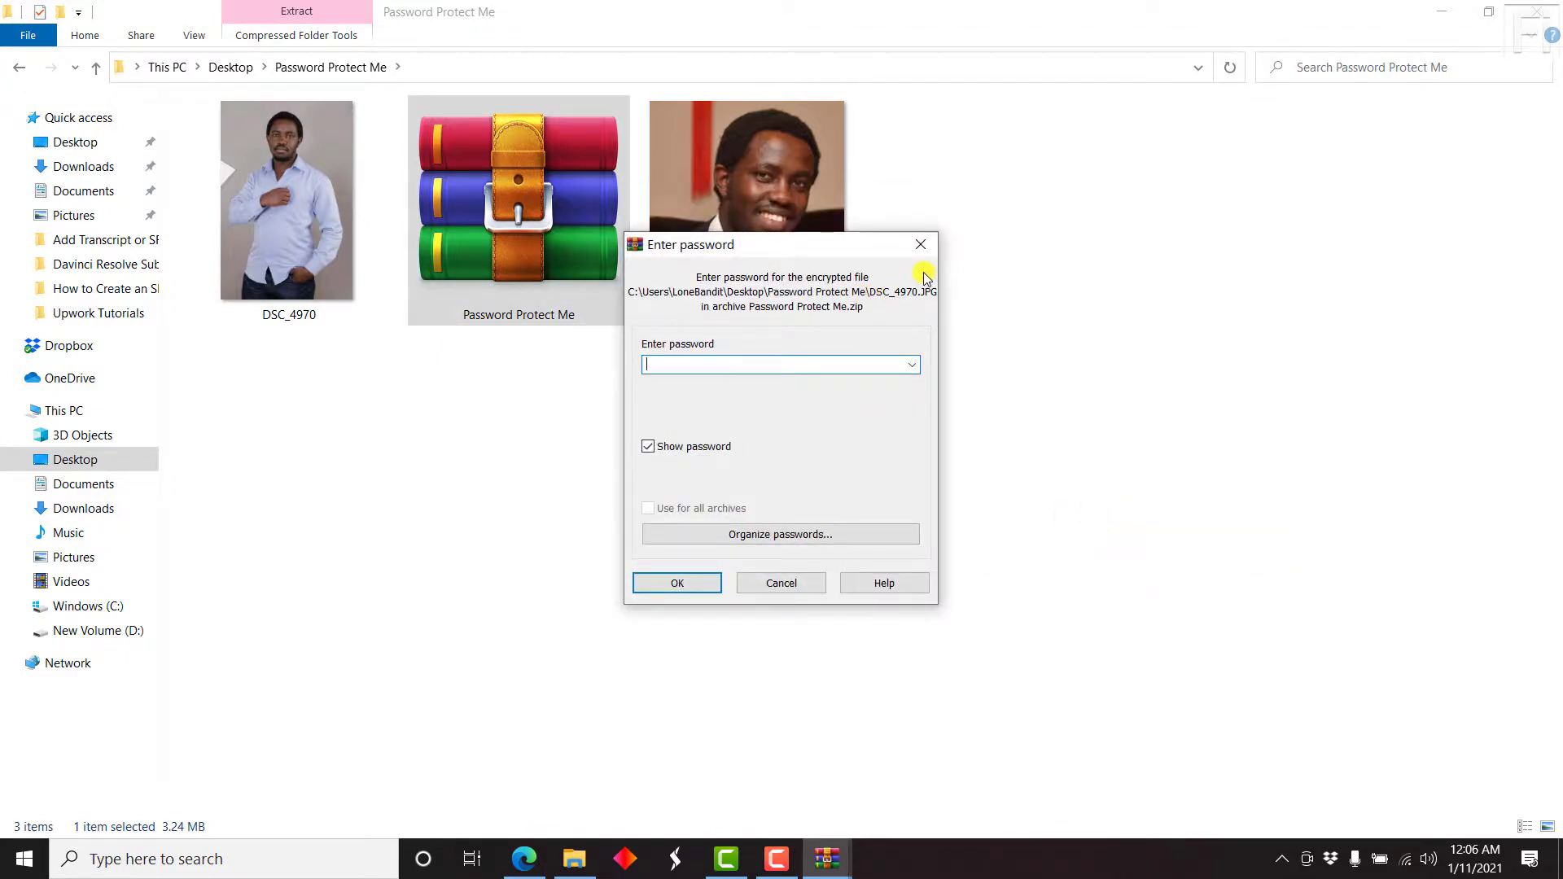
Abandon the password prompt and dismiss the no-files-to-extract error.
left_click(923, 245)
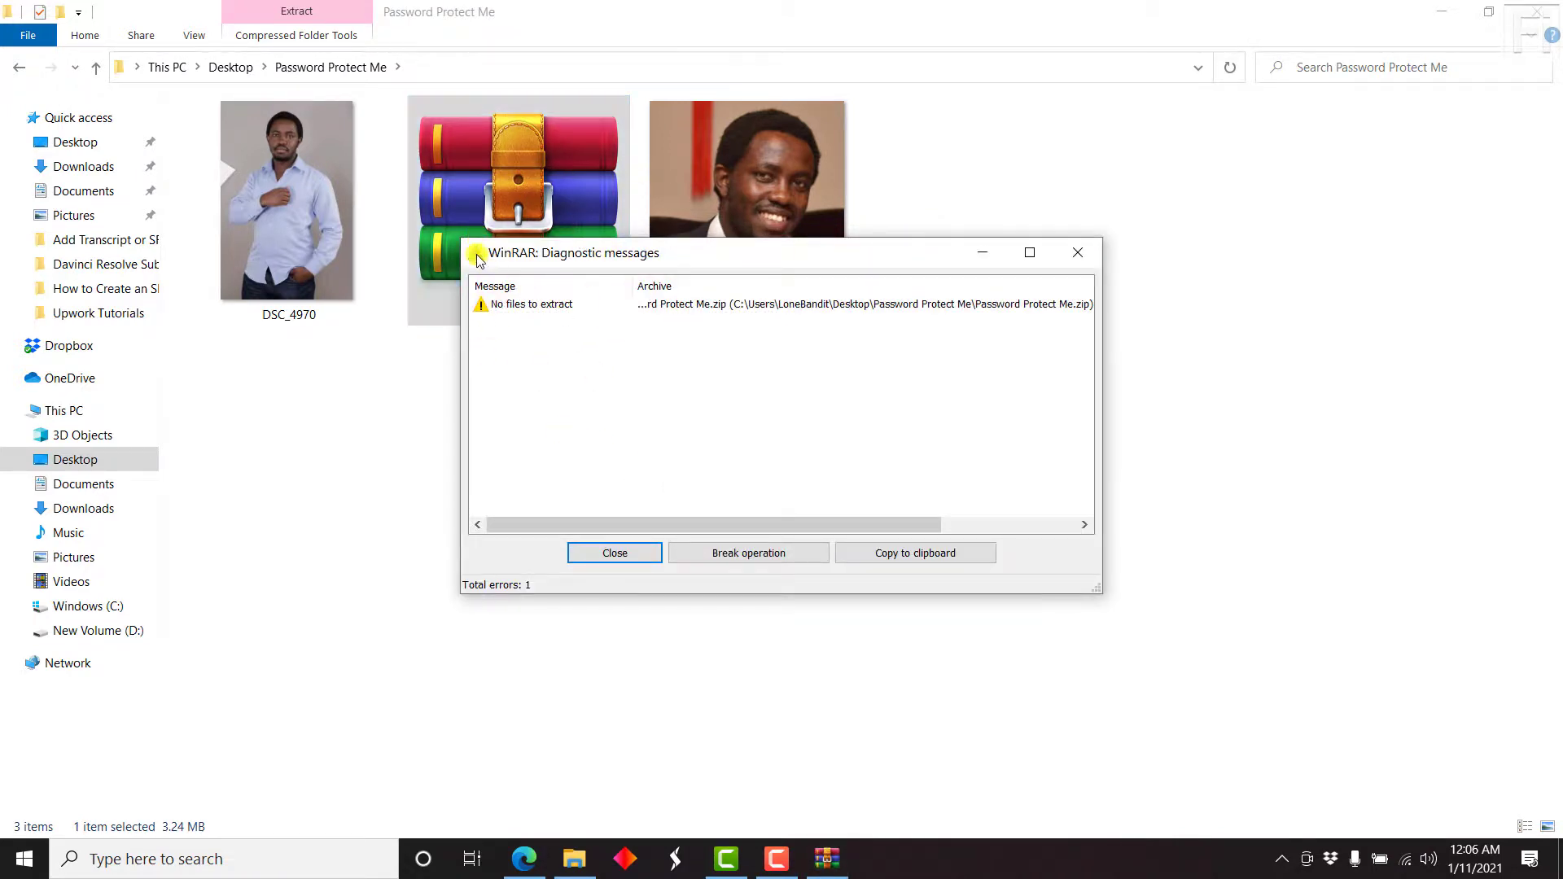
left_click(1083, 253)
left_click(715, 458)
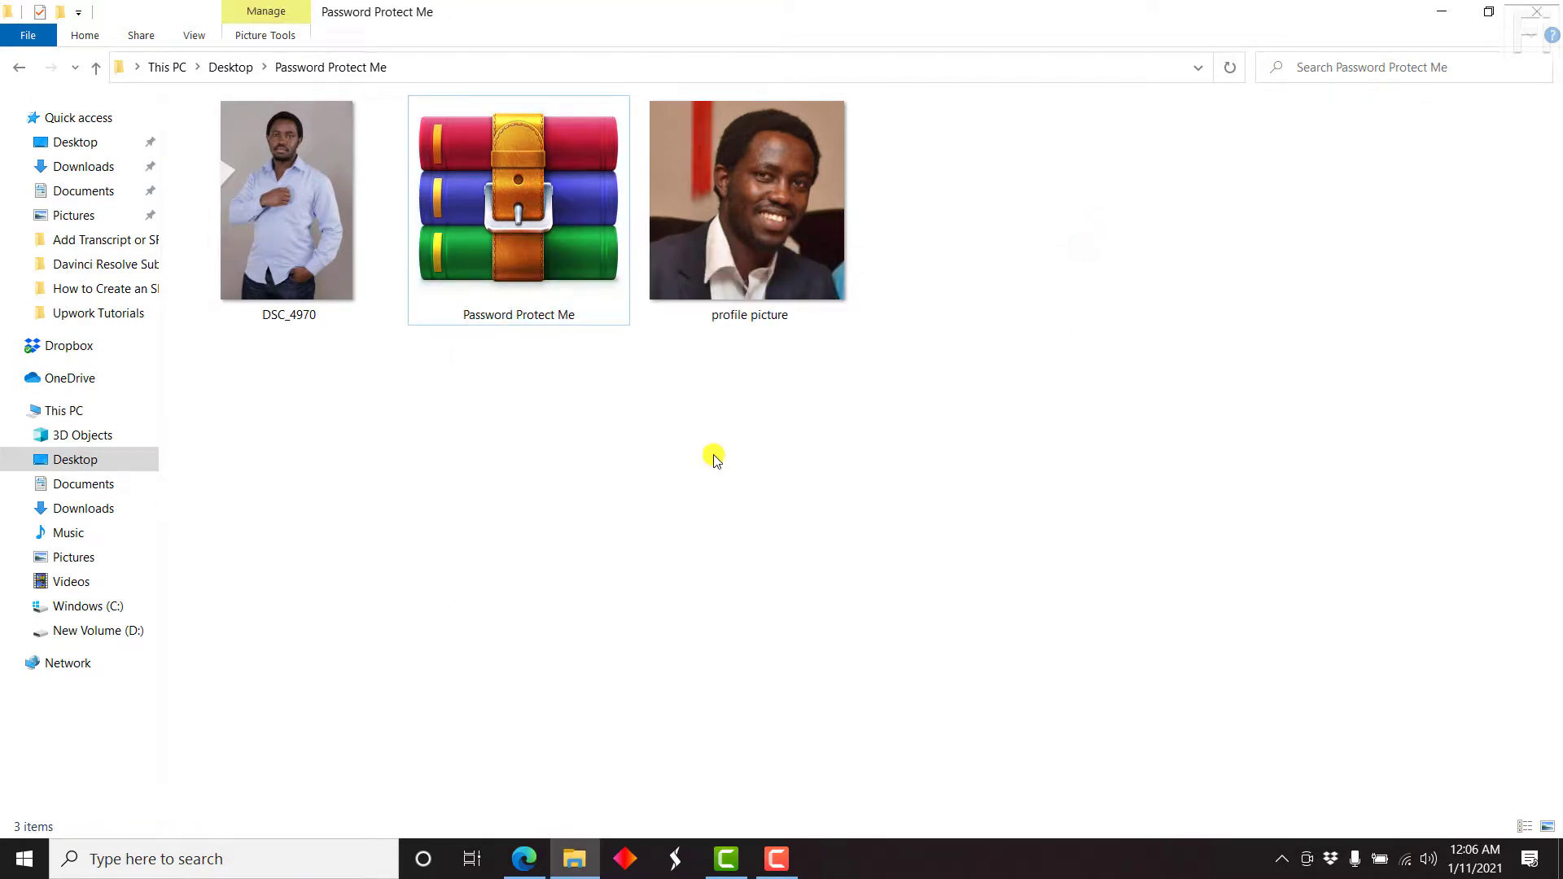